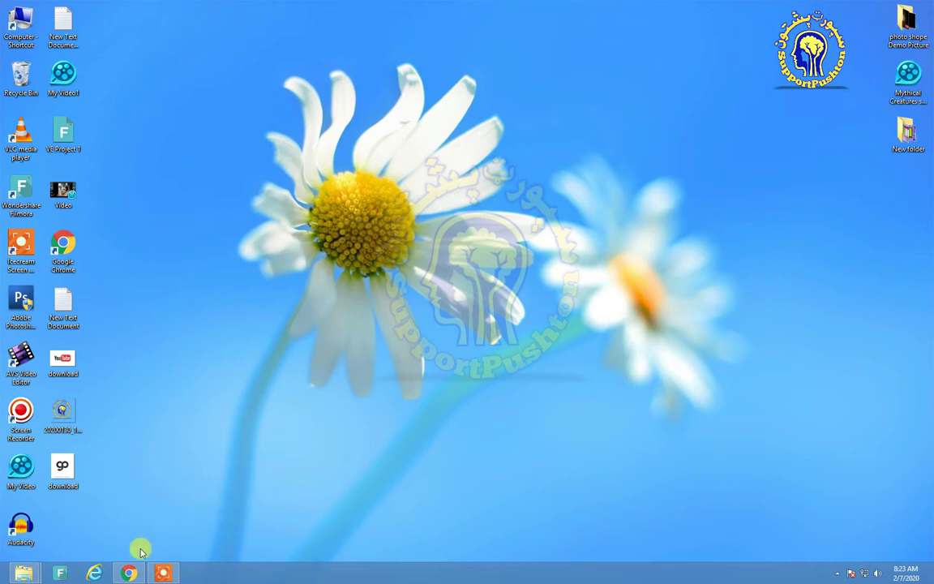
# - Switch to the YouTube window in Google Chrome and open the video upload page
pyautogui.moveTo(136, 573)
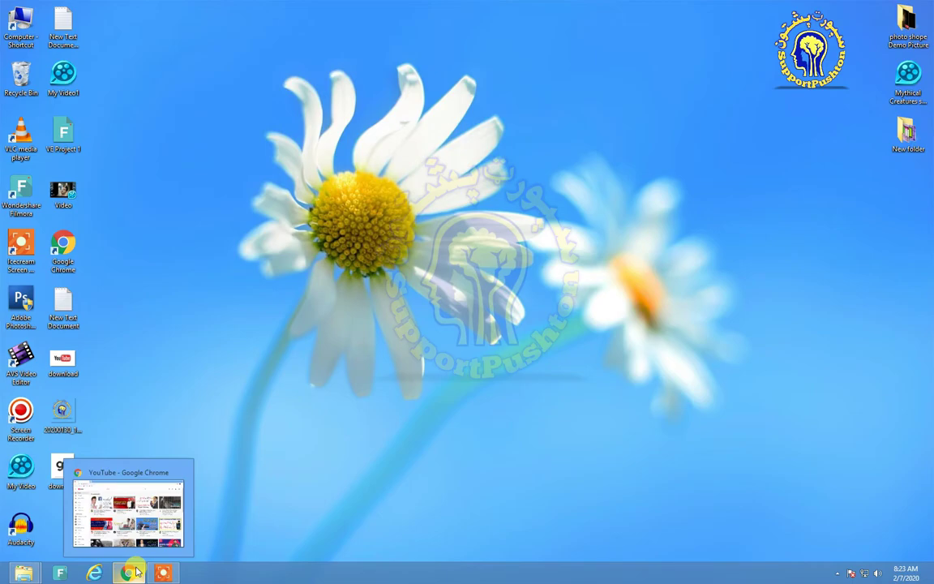
pyautogui.click(124, 513)
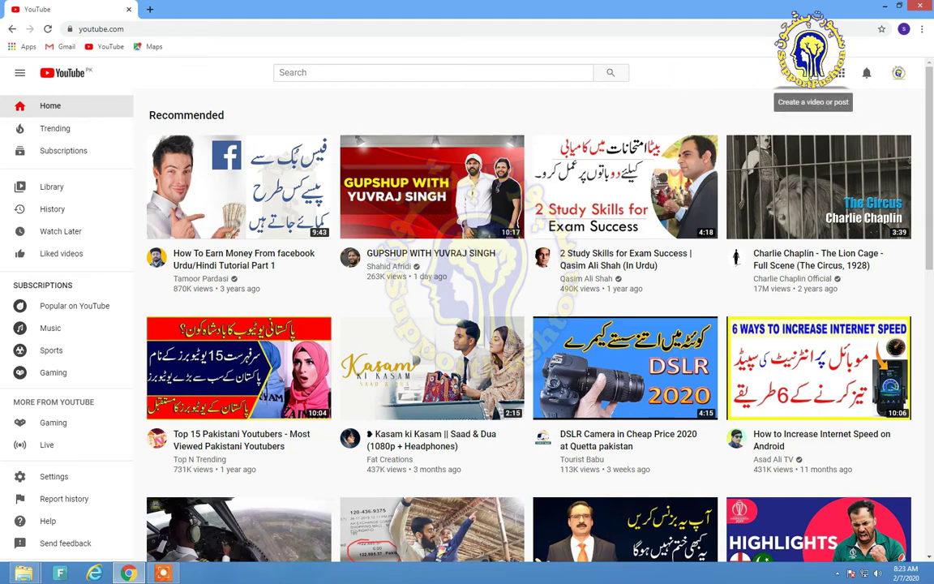
pyautogui.click(813, 73)
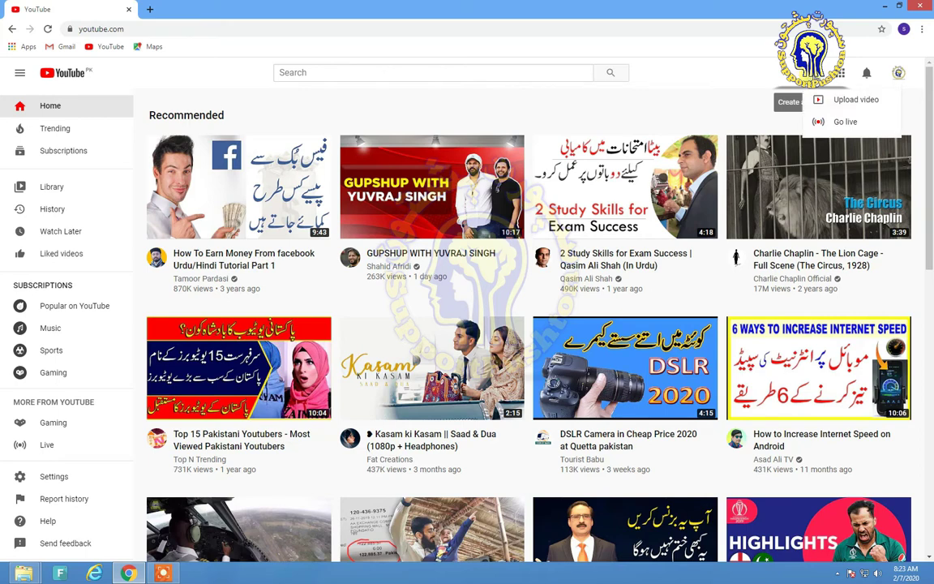
pyautogui.click(846, 103)
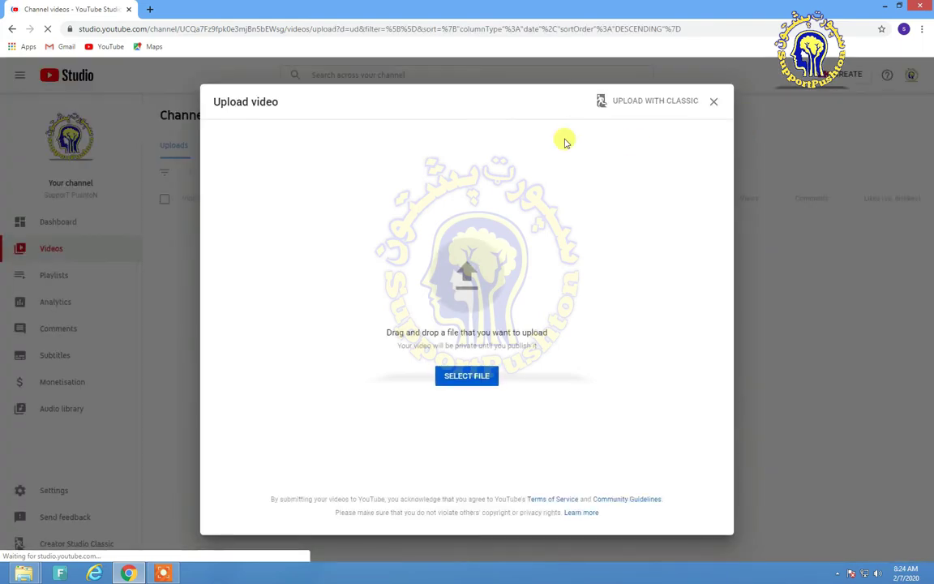
pyautogui.click(478, 376)
pyautogui.click(247, 91)
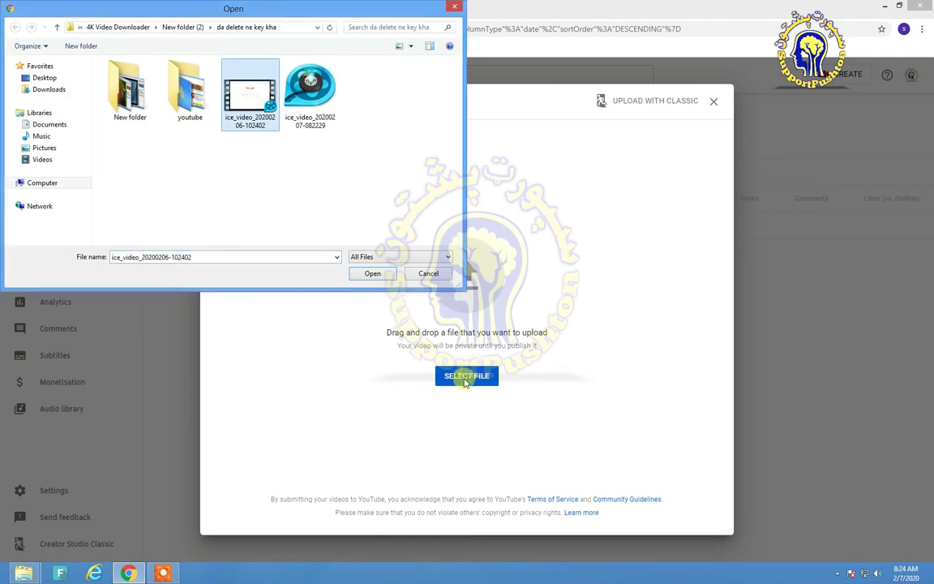
pyautogui.click(370, 274)
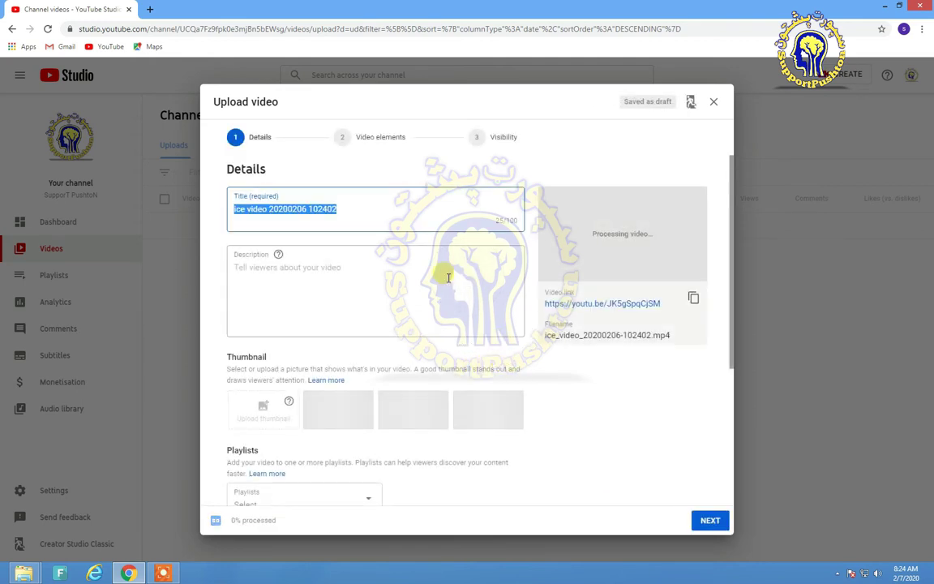
pyautogui.click(313, 208)
pyautogui.moveTo(337, 209); pyautogui.dragTo(233, 209)
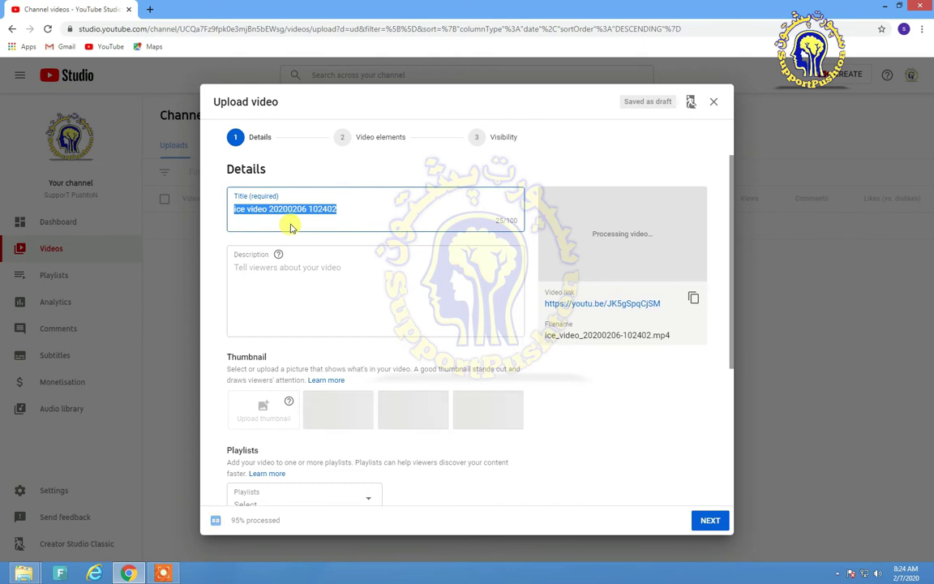
# - Open YouTube in a new browser tab and search for "munir buneri poetry"
pyautogui.click(149, 9)
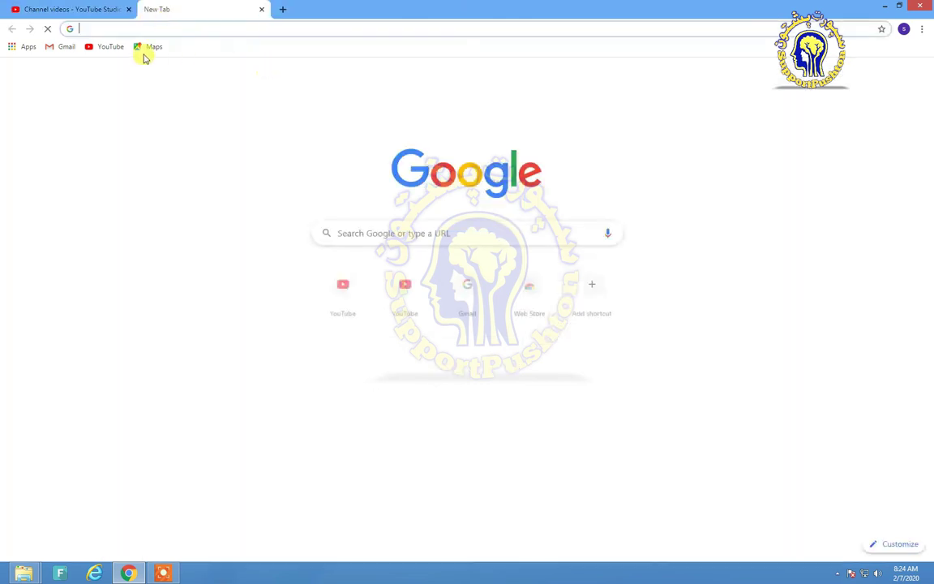
pyautogui.click(107, 47)
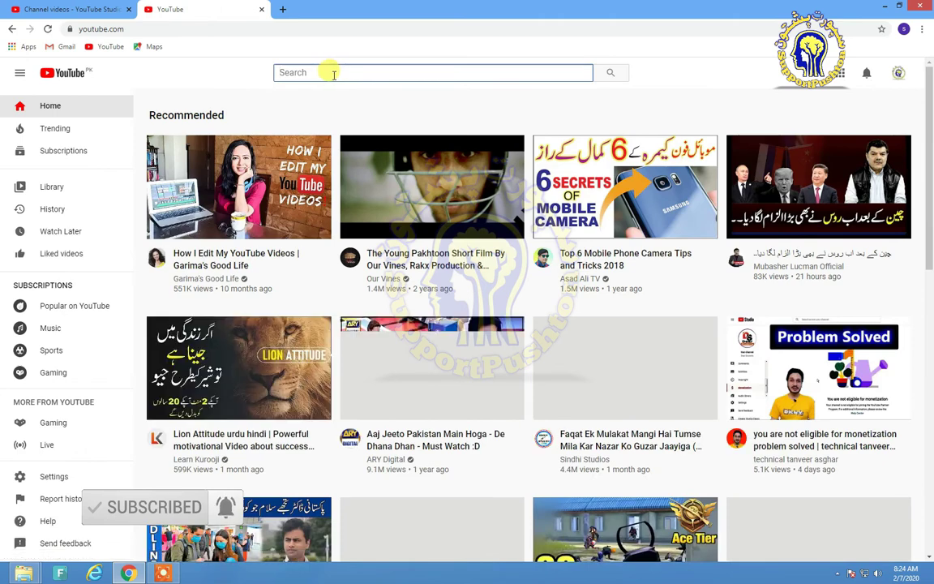
pyautogui.write('mu')
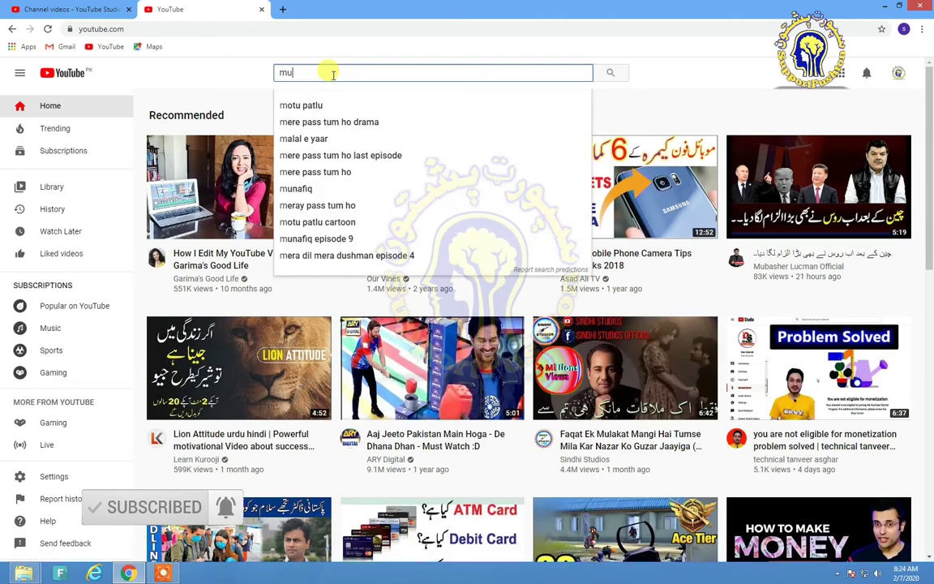
pyautogui.write('nir')
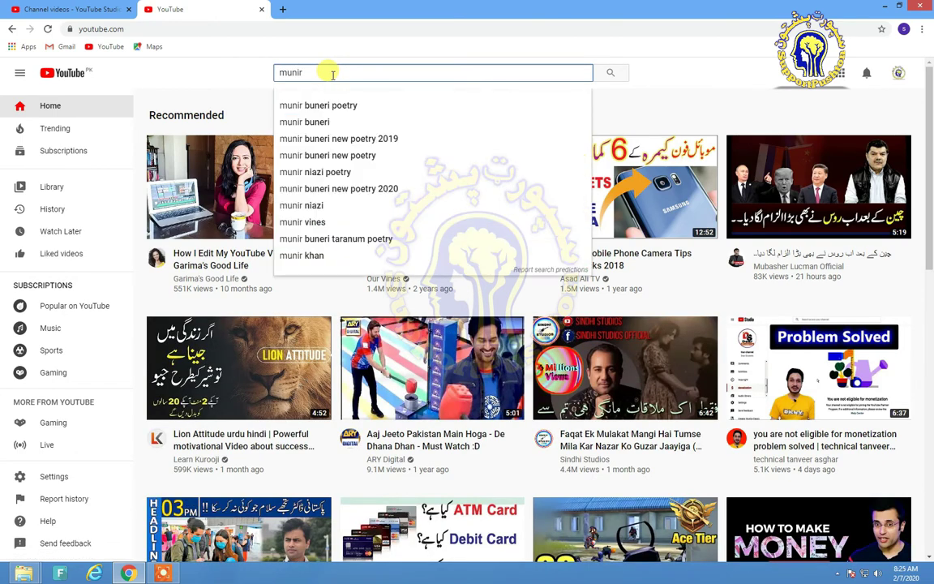
pyautogui.press('Down')
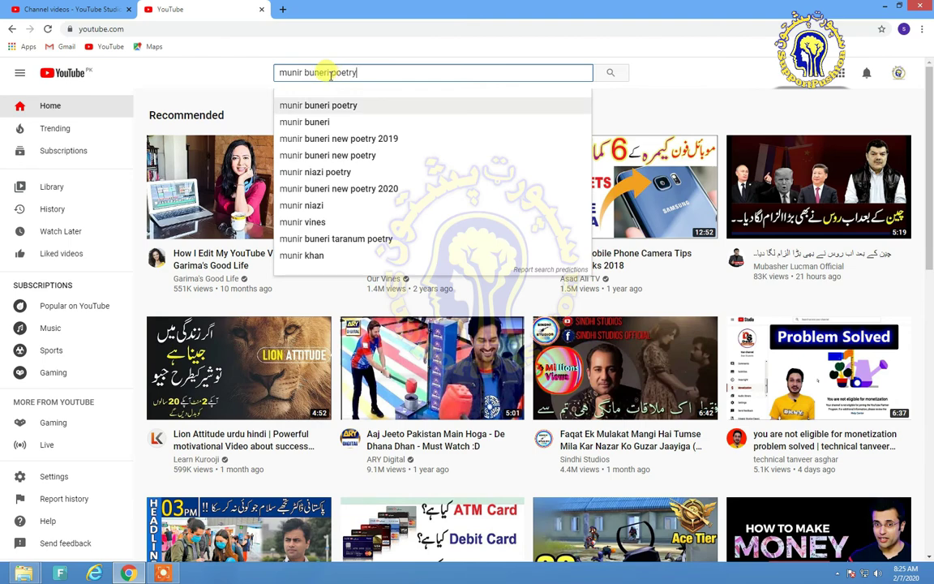
pyautogui.press('Return')
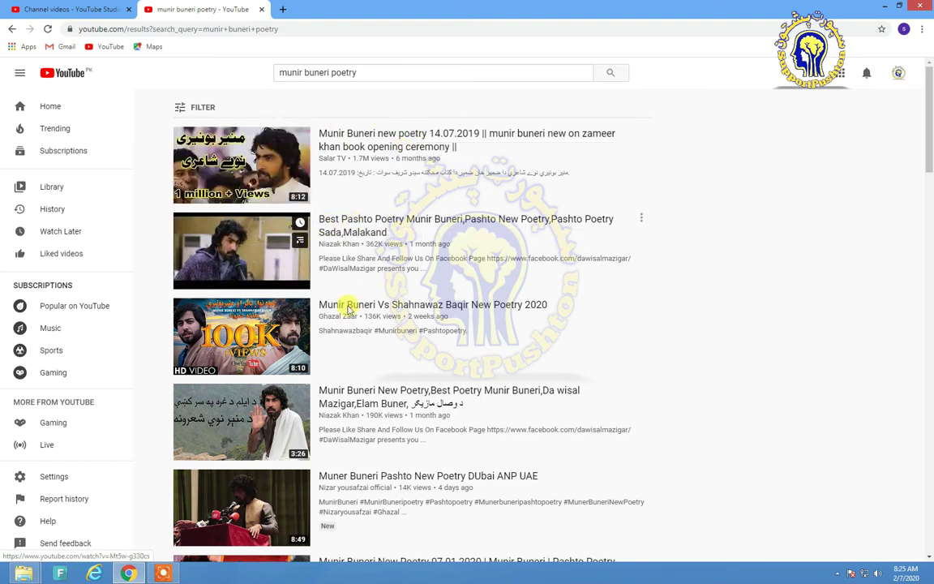
# - Examine the video titles in the search results and compare them with the search query
pyautogui.scroll(-3, 365, 306)
pyautogui.scroll(-3, 366, 320)
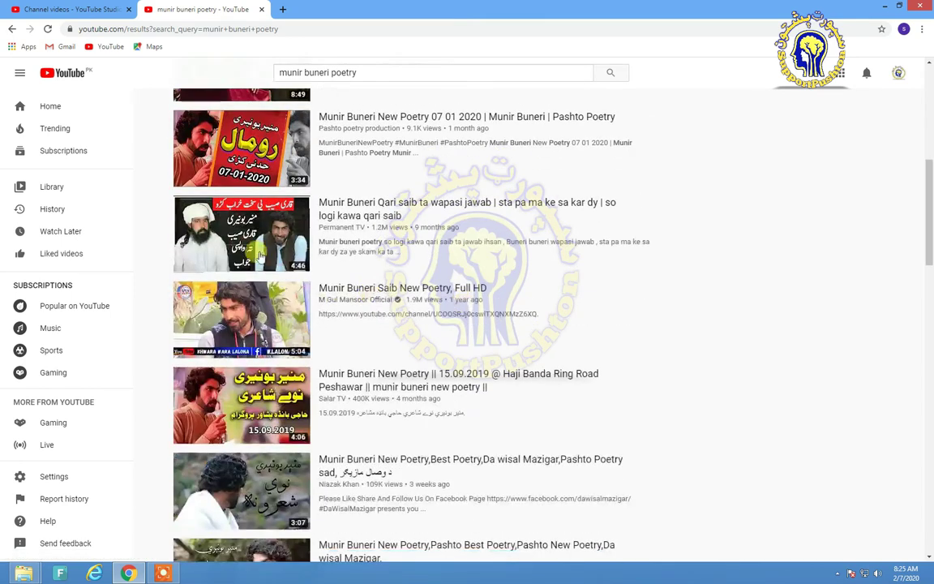
pyautogui.moveTo(374, 71); pyautogui.dragTo(297, 72)
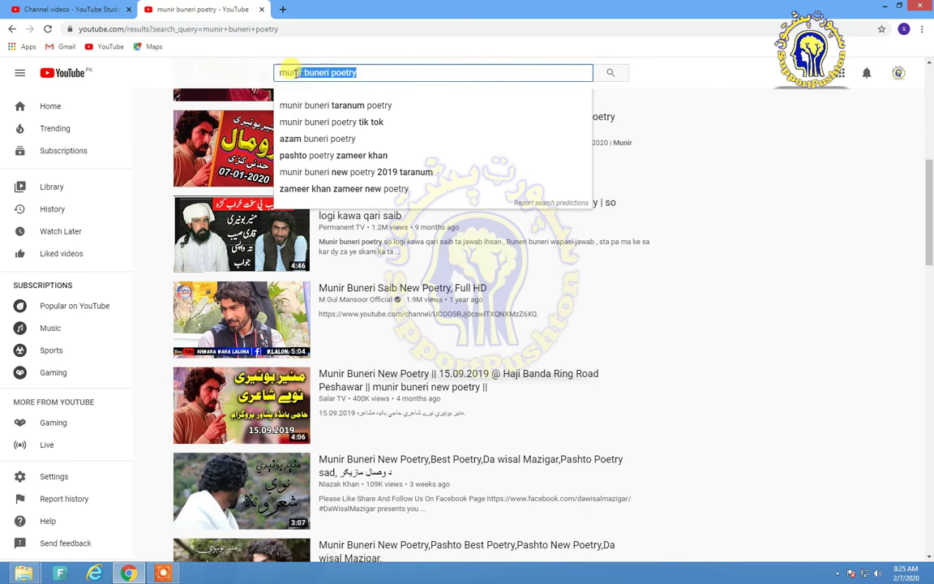
pyautogui.scroll(-3, 392, 477)
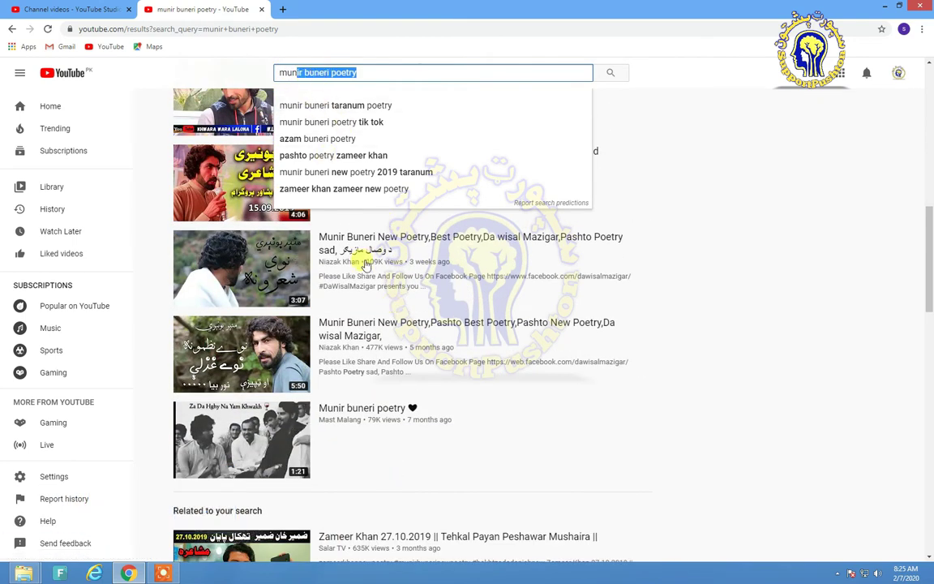
pyautogui.scroll(-3, 393, 454)
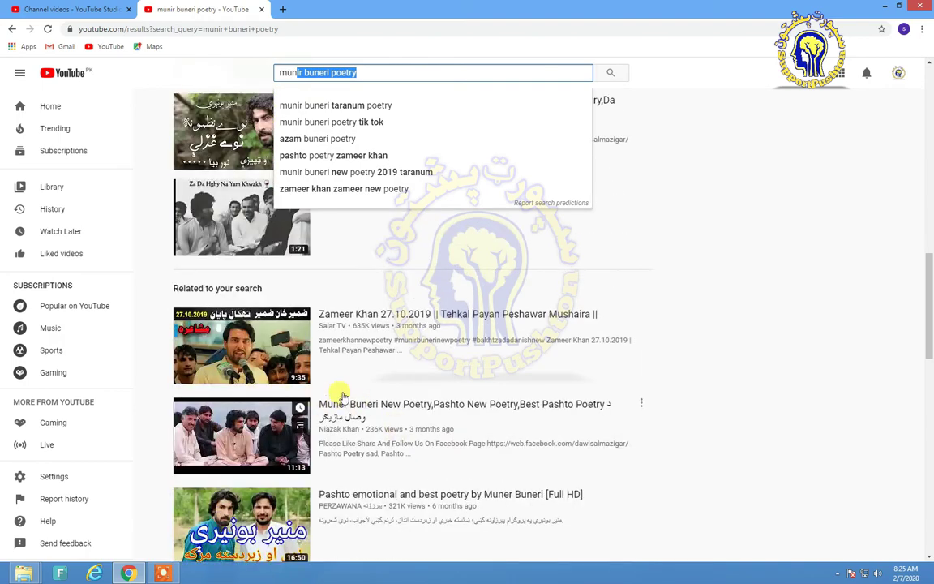
pyautogui.scroll(-3, 354, 438)
pyautogui.scroll(-10, 355, 303)
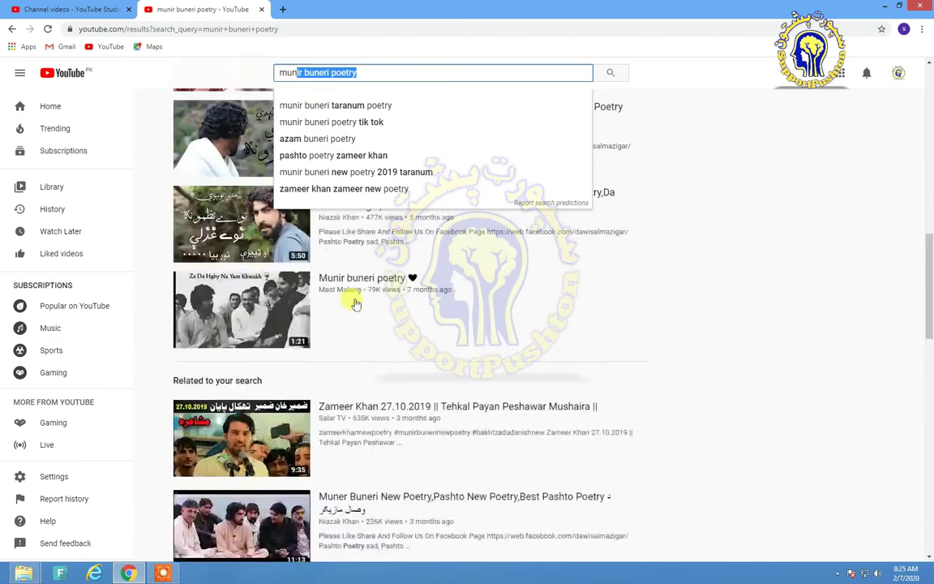
pyautogui.scroll(4, 355, 272)
# - Return to the video upload form and review its details from the title to the audience settings
pyautogui.click(82, 8)
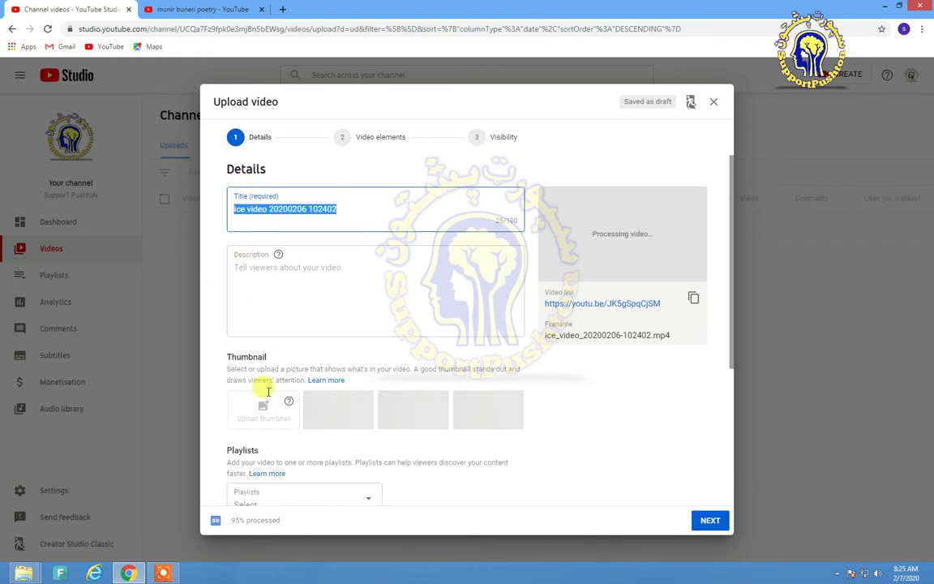
pyautogui.scroll(-1, 266, 391)
pyautogui.scroll(-3, 266, 390)
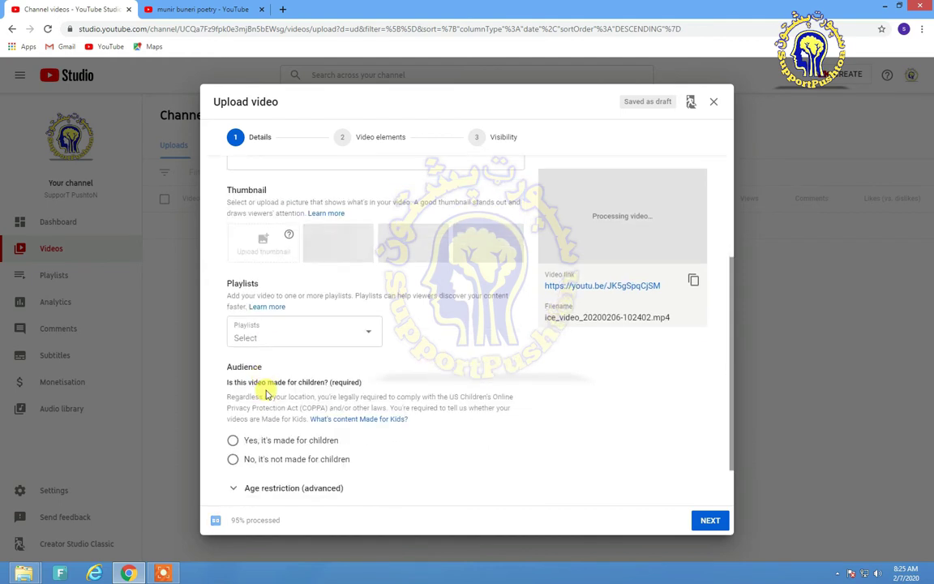
pyautogui.scroll(3, 266, 392)
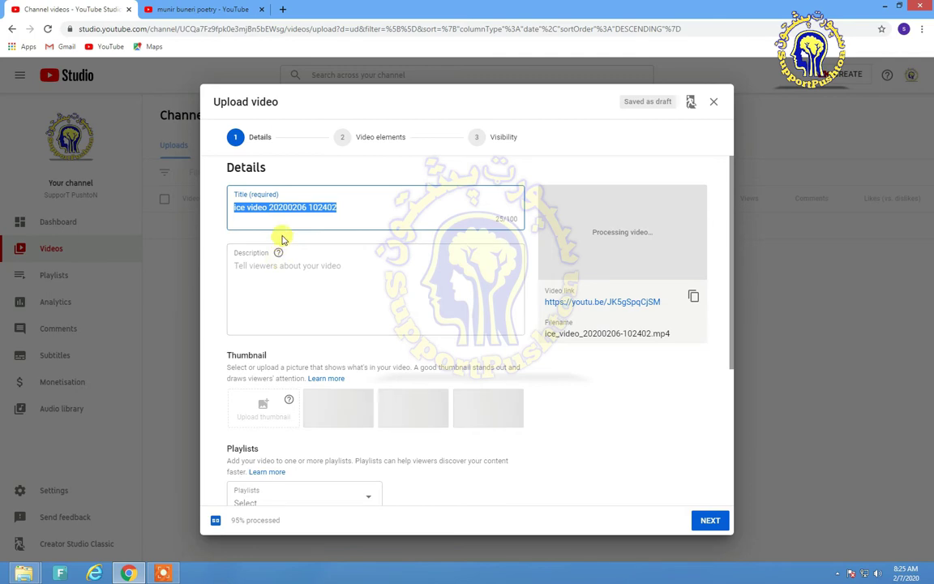
# - Go back to the YouTube search results and highlight the entire search query
pyautogui.click(198, 11)
pyautogui.click(363, 73)
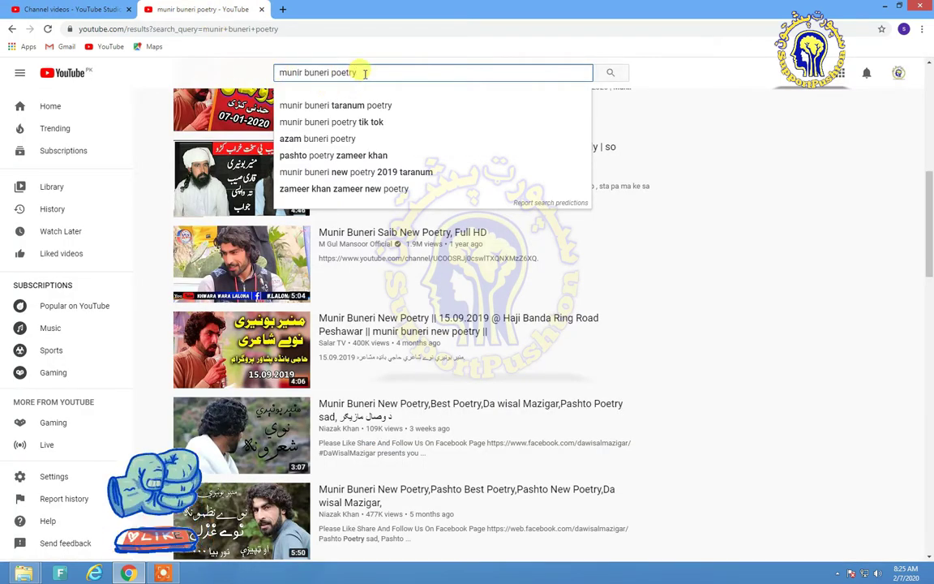
pyautogui.doubleClick(357, 72)
pyautogui.moveTo(354, 73); pyautogui.dragTo(275, 72)
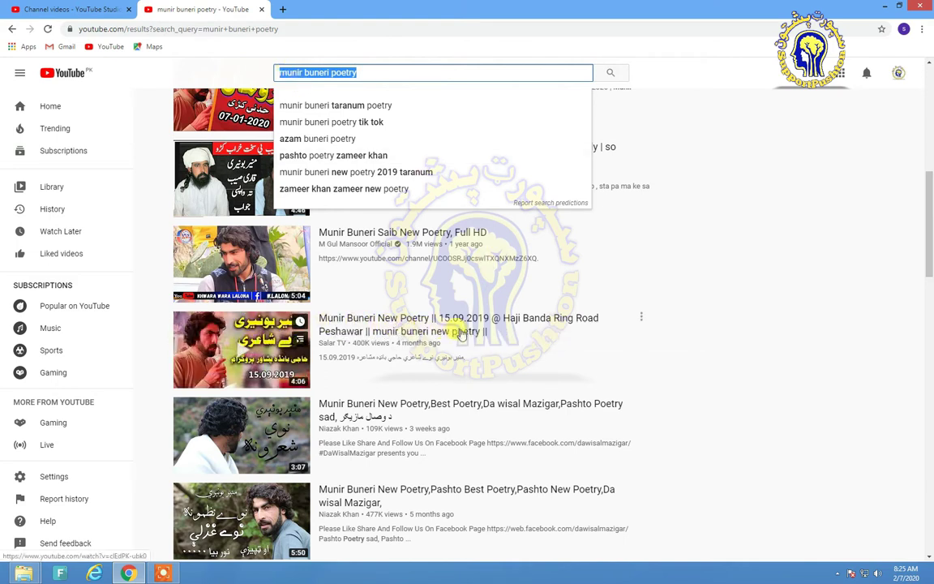
# - Return to the upload form and replace the video title with "how to eran money in youtube"
pyautogui.click(81, 9)
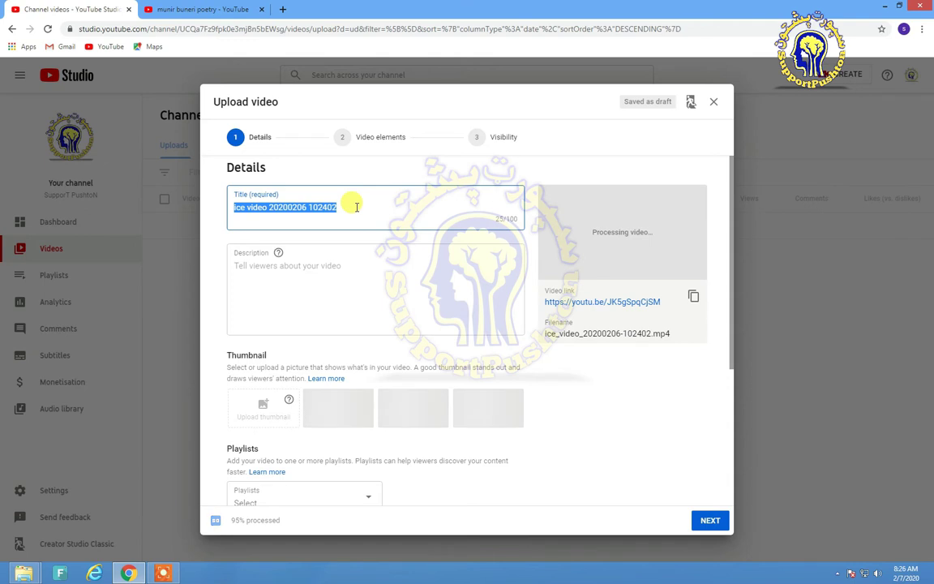
pyautogui.press('BackSpace')
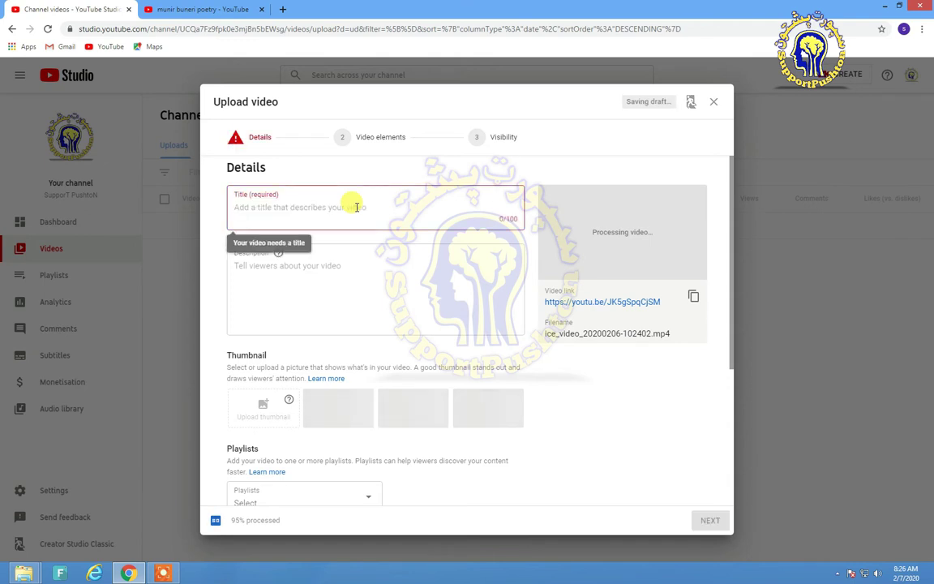
pyautogui.write('how ')
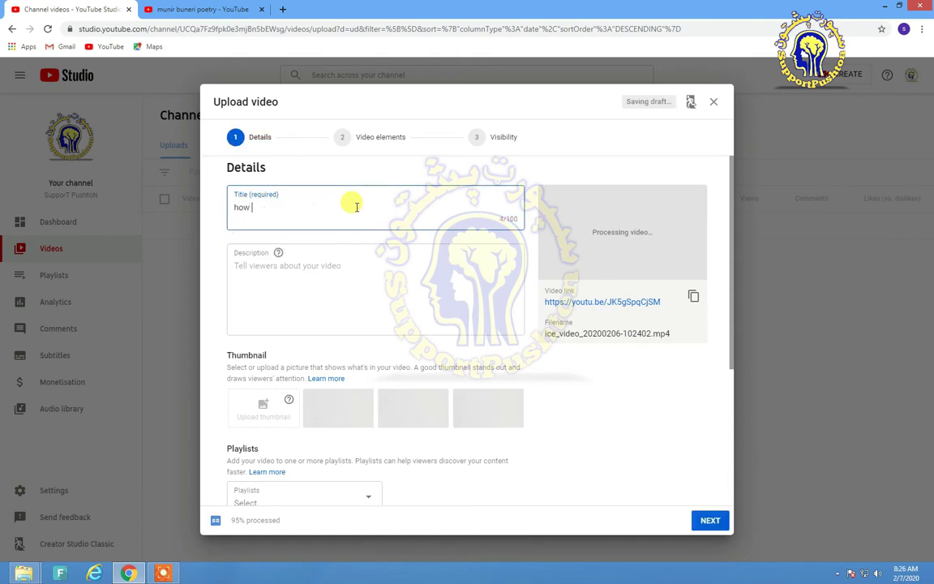
pyautogui.write('to eran money')
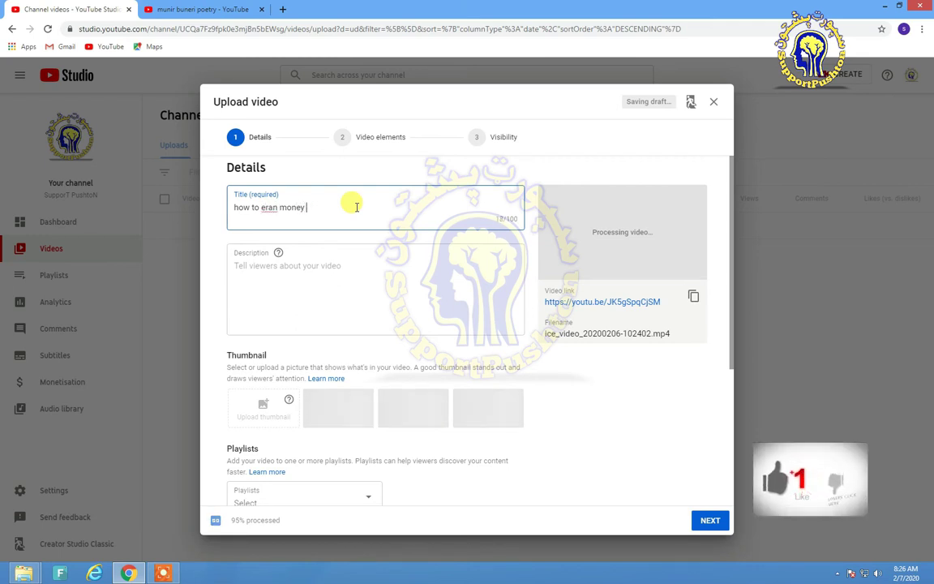
pyautogui.write(' in youtu')
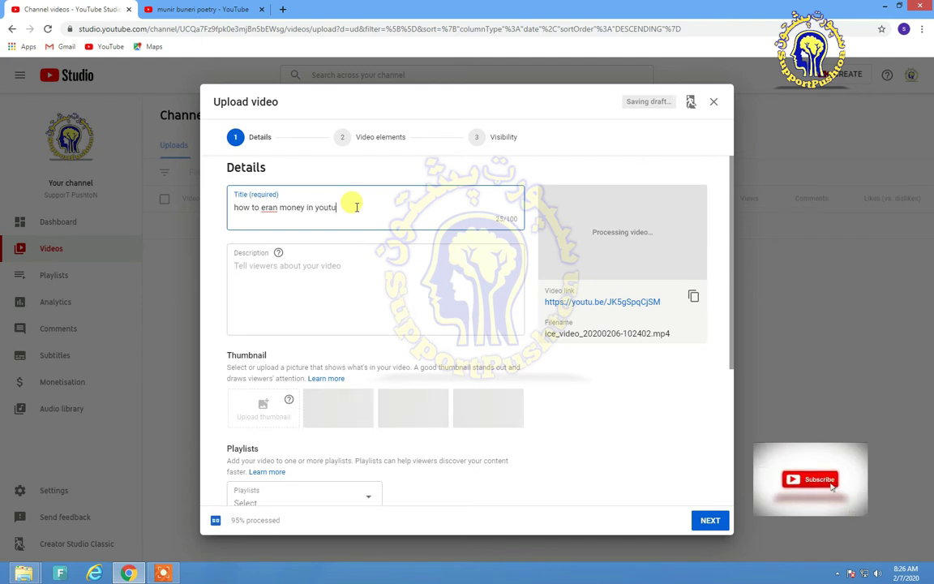
pyautogui.write('be')
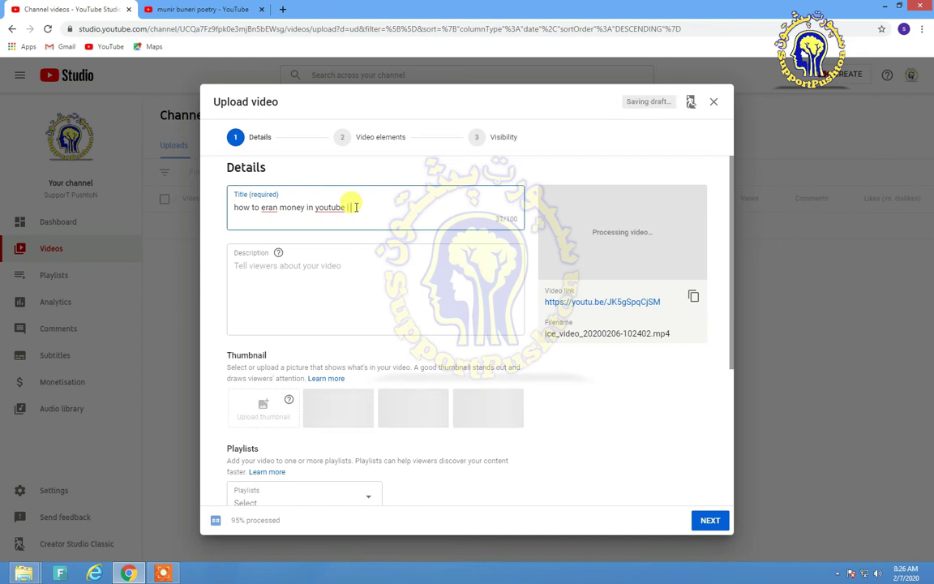
# - Extend the video title with a vertical bar separator followed by "youtbe"
pyautogui.write('| yutbe')
pyautogui.click(355, 207)
pyautogui.write('o')
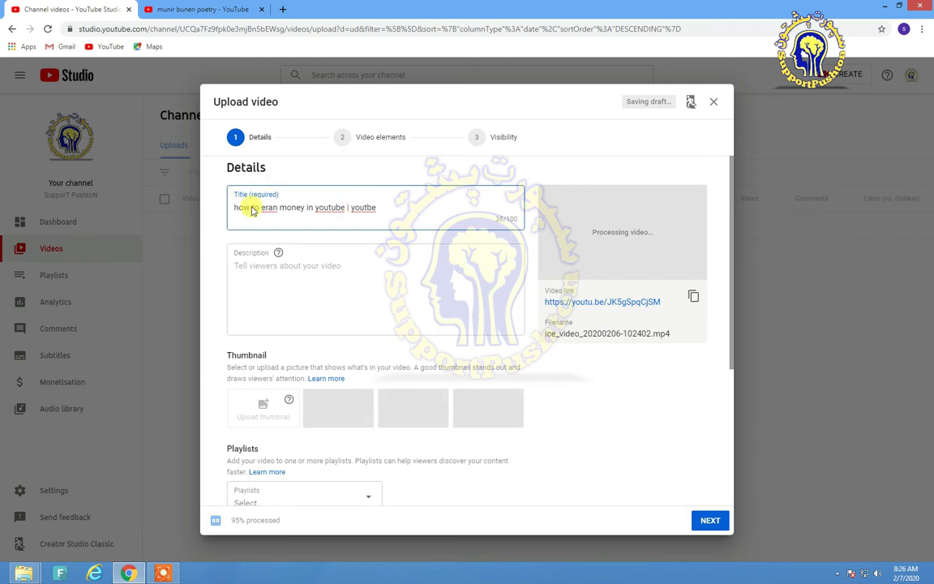
# - Add the word "chaneel" at the end of the video title
pyautogui.doubleClick(328, 208)
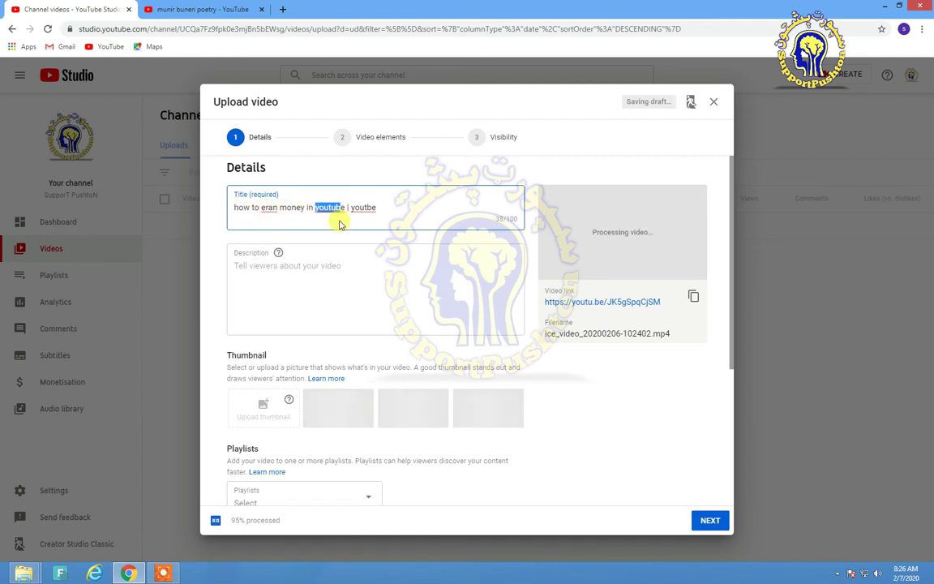
pyautogui.click(377, 208)
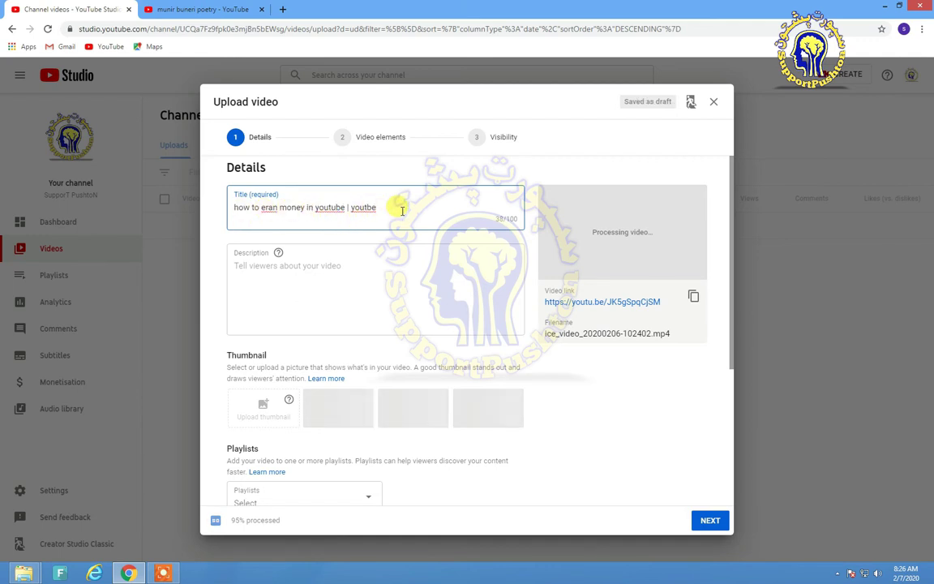
pyautogui.tripleClick(461, 212)
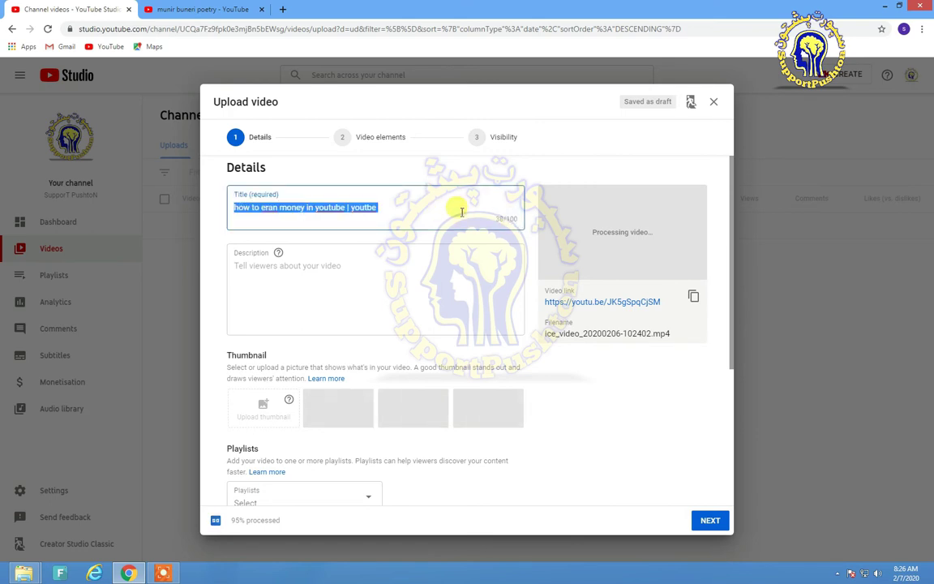
pyautogui.click(386, 208)
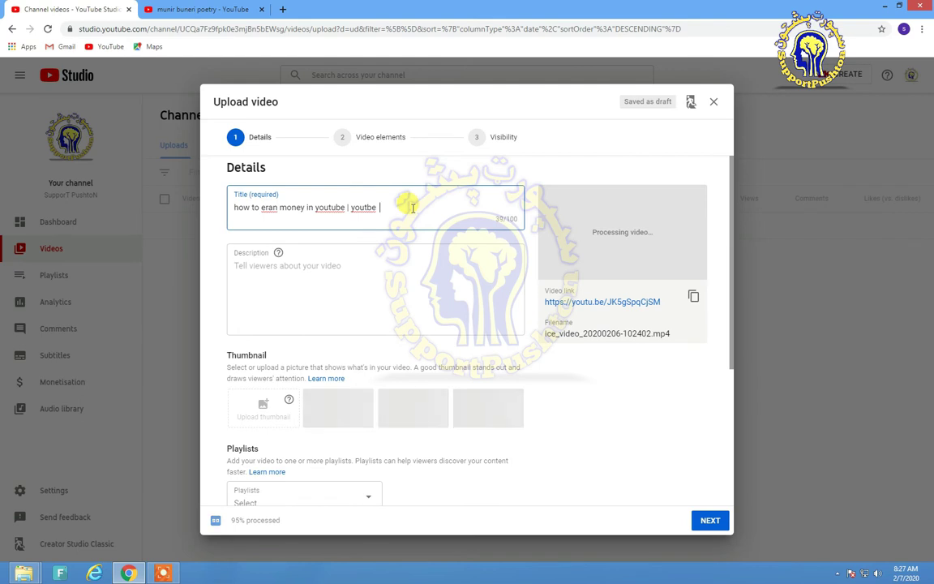
pyautogui.write('chaneel')
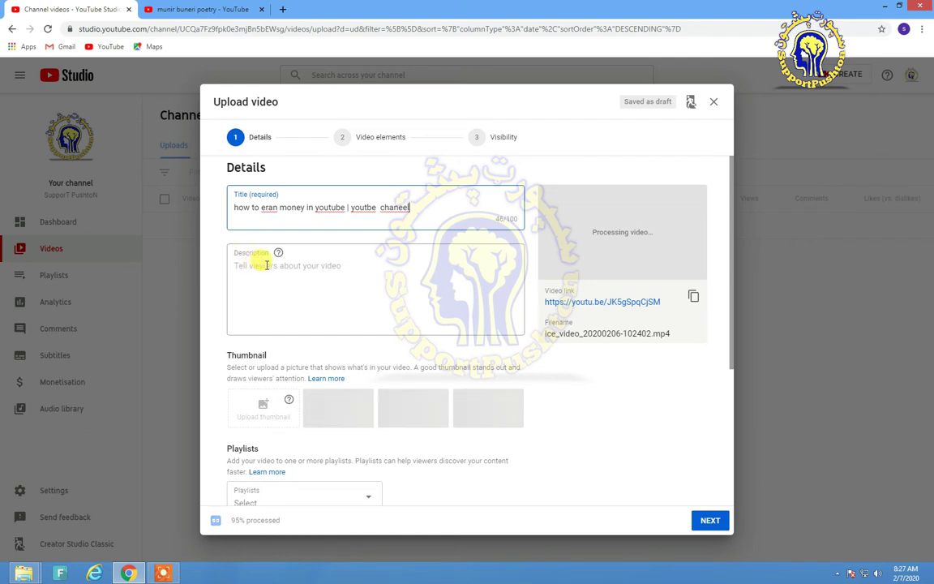
# - Examine the description field of the upload form and how titles and descriptions appear in the YouTube search results
pyautogui.moveTo(237, 254); pyautogui.dragTo(259, 254)
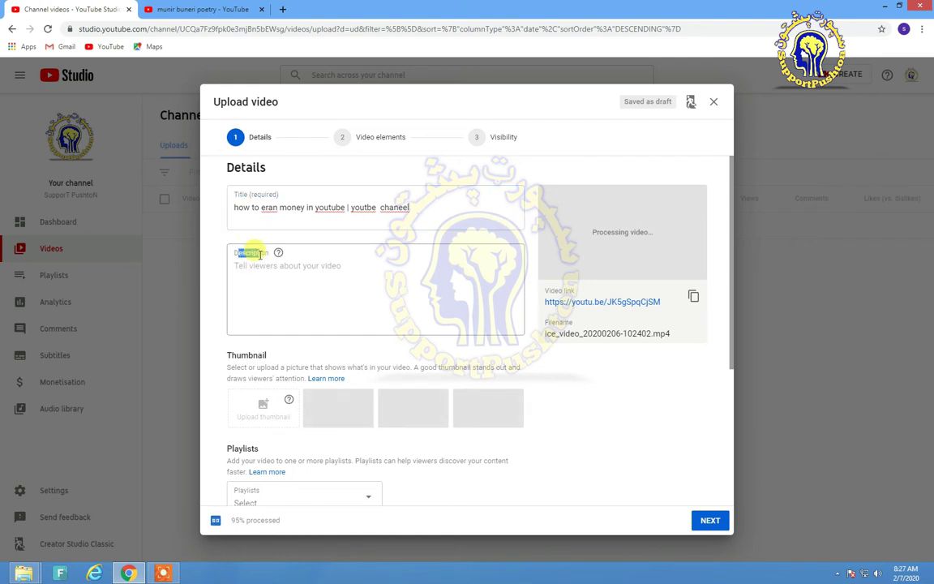
pyautogui.click(289, 288)
pyautogui.scroll(-1, 284, 284)
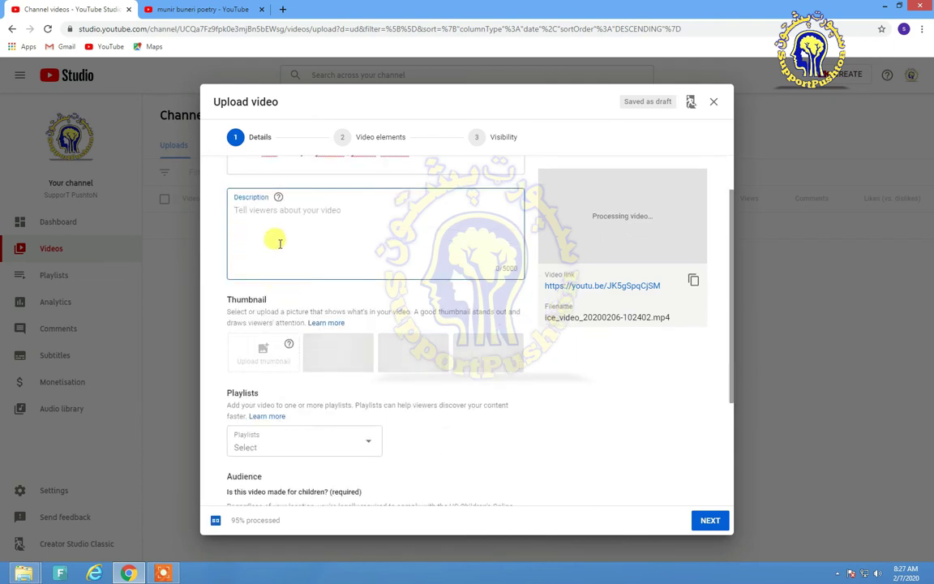
pyautogui.click(202, 11)
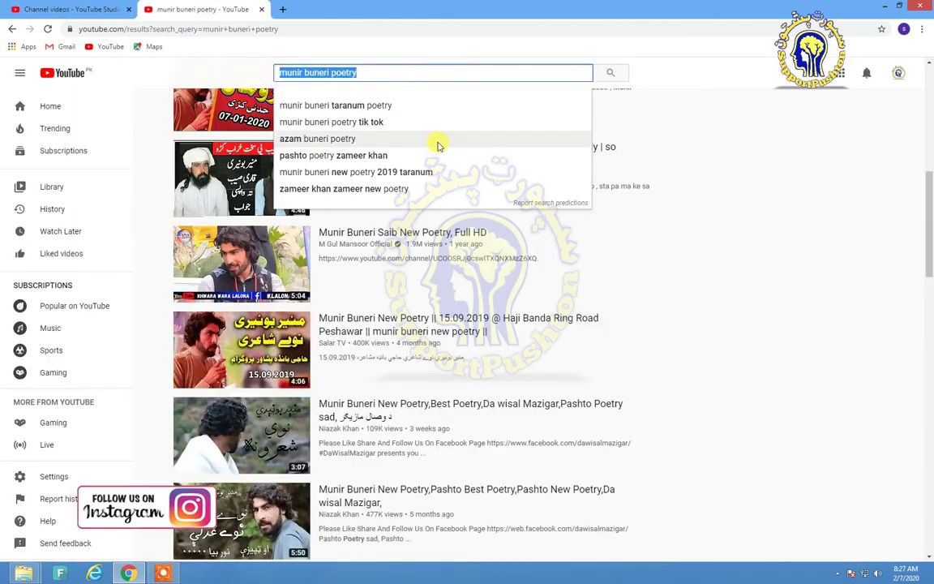
pyautogui.click(583, 256)
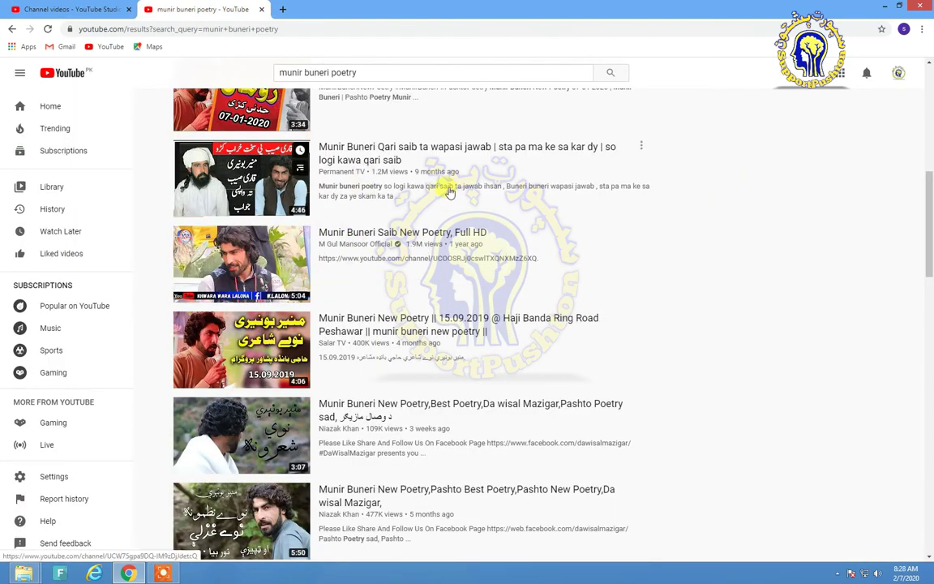
pyautogui.scroll(7, 446, 188)
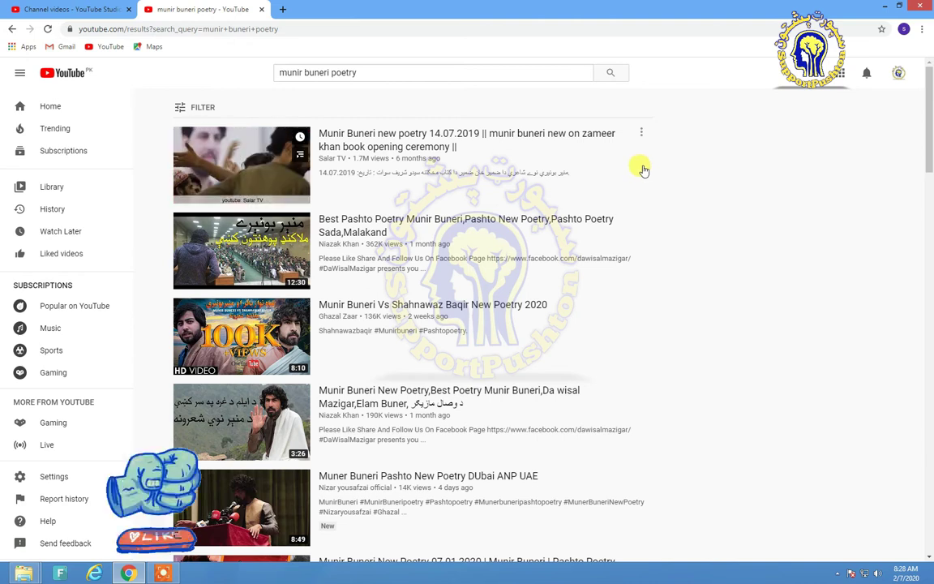
pyautogui.moveTo(360, 72); pyautogui.dragTo(305, 72)
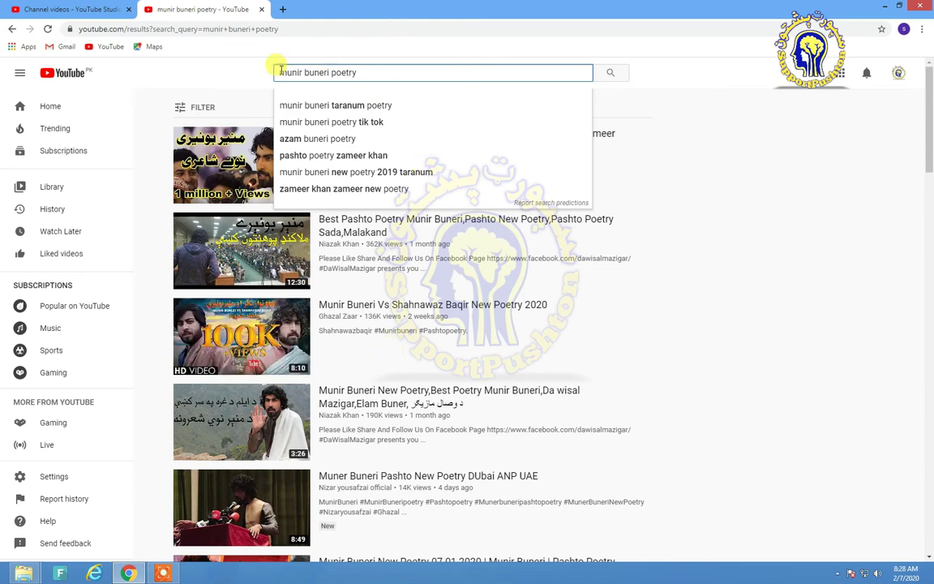
# - Return to the upload form and review its description and thumbnail sections
pyautogui.click(65, 9)
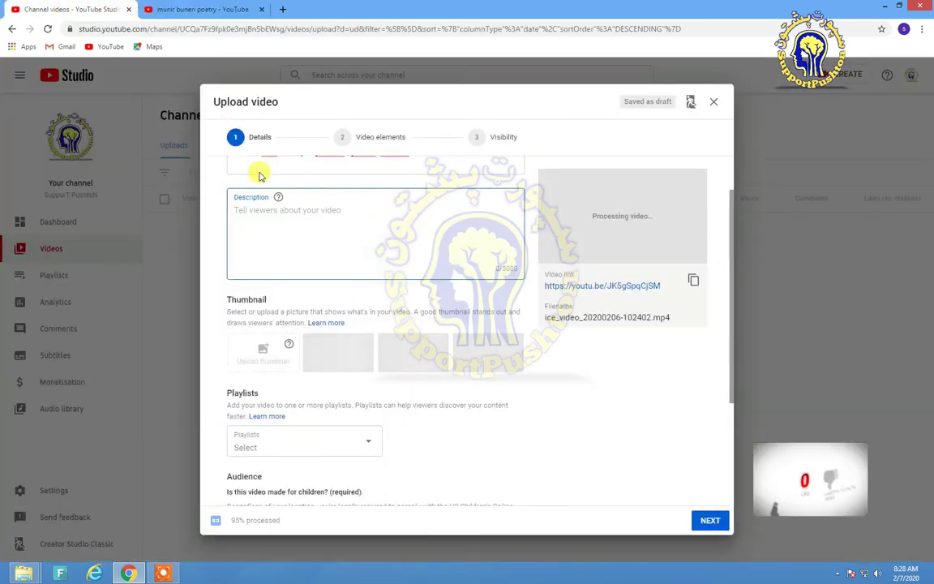
pyautogui.scroll(2, 317, 181)
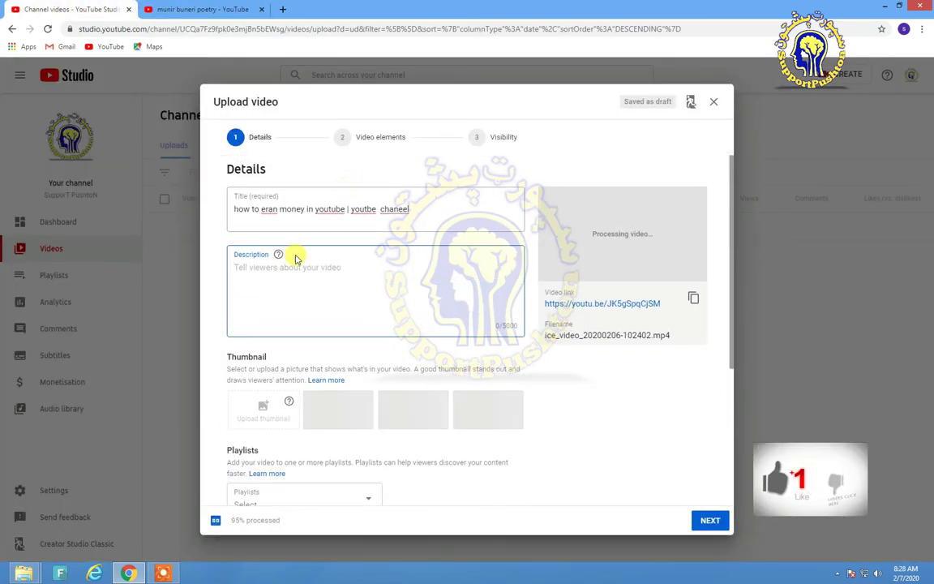
pyautogui.click(261, 276)
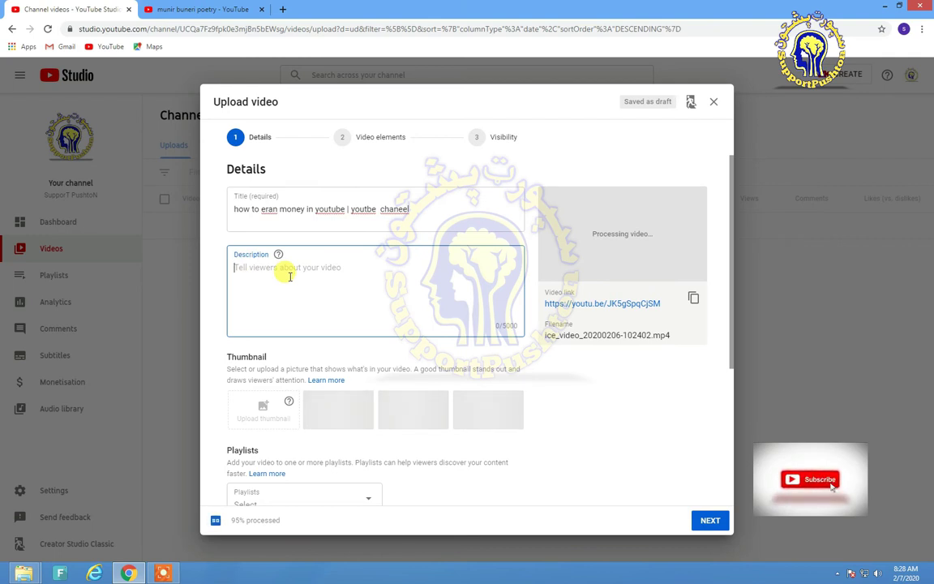
pyautogui.scroll(-3, 290, 277)
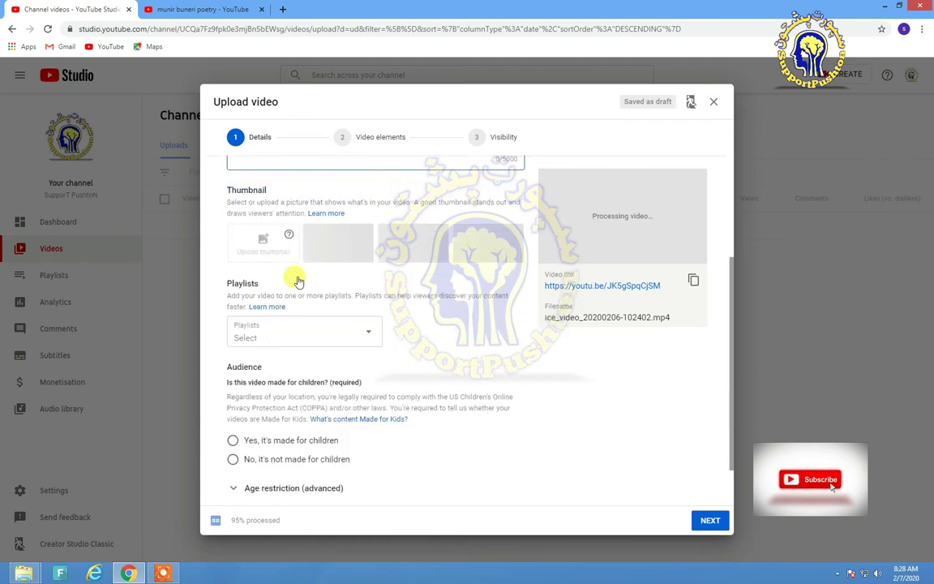
pyautogui.scroll(1, 266, 231)
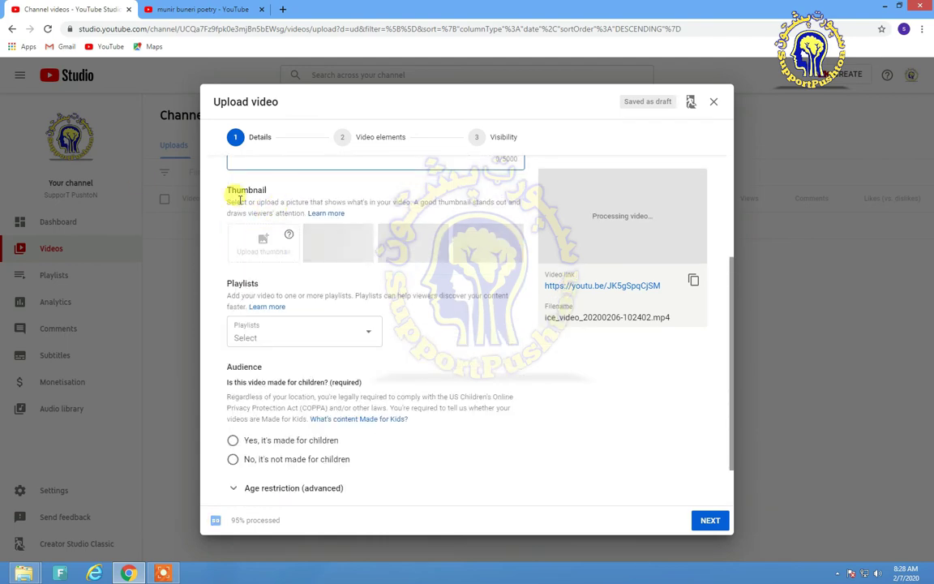
# - Compare the thumbnails in the YouTube search results with the upload form's thumbnail section and read its custom thumbnail help
pyautogui.click(235, 7)
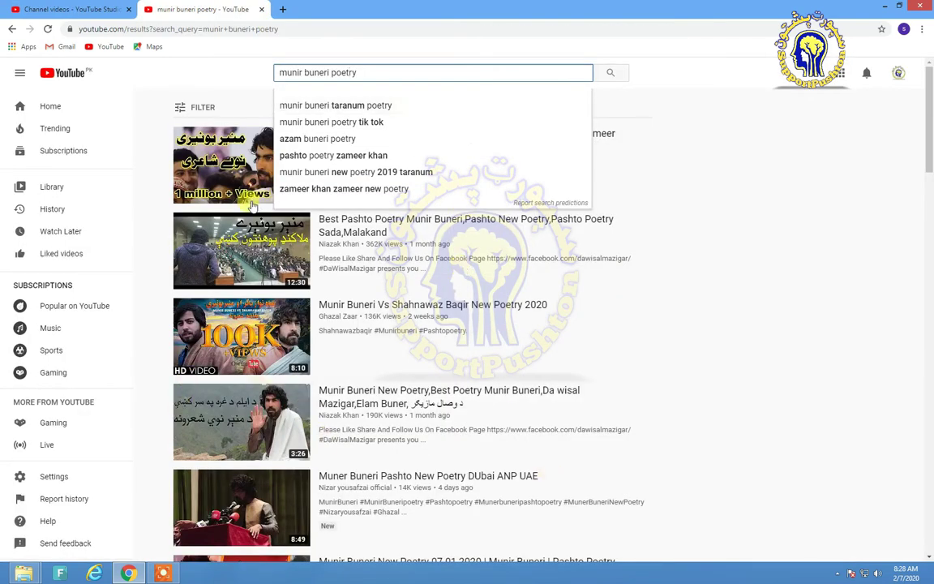
pyautogui.click(68, 9)
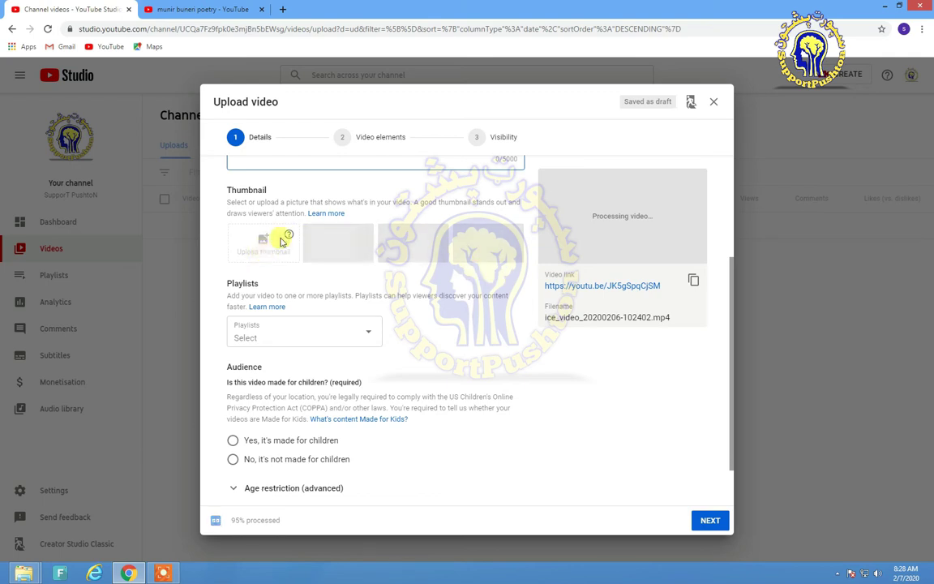
pyautogui.moveTo(288, 236)
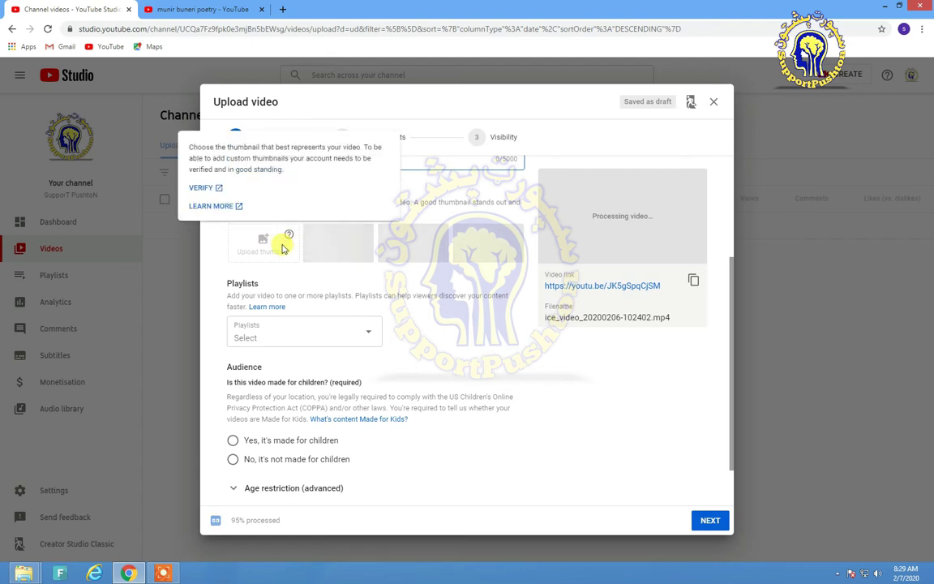
pyautogui.click(362, 337)
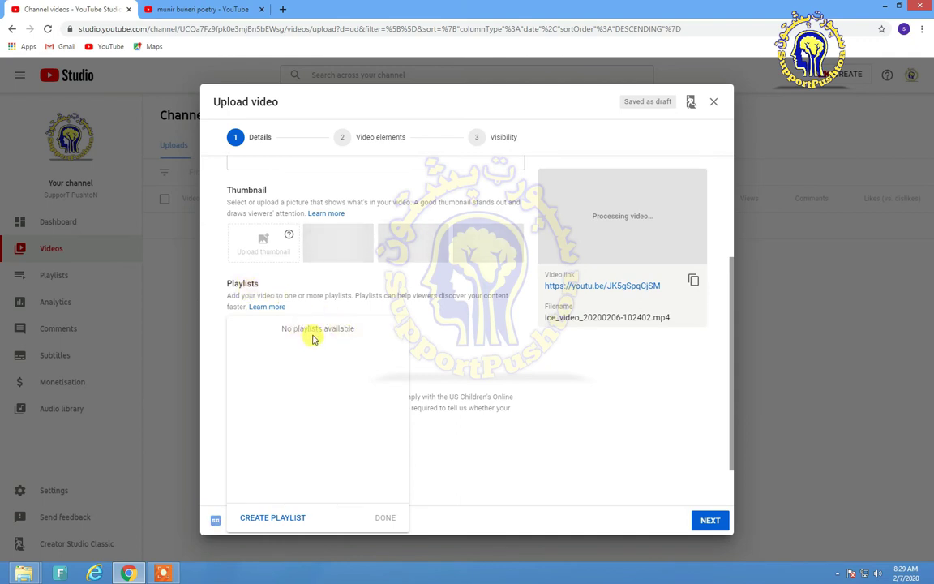
pyautogui.click(429, 341)
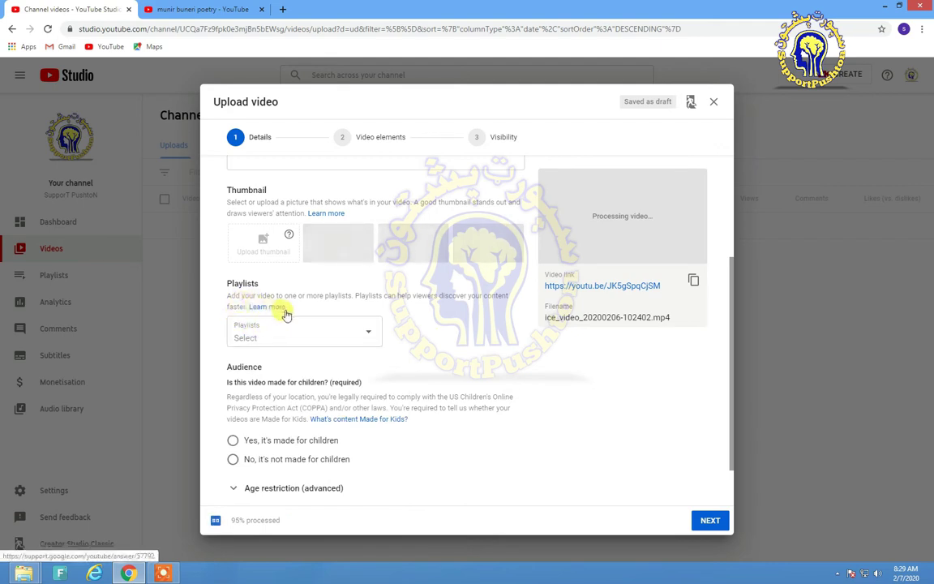
pyautogui.click(247, 340)
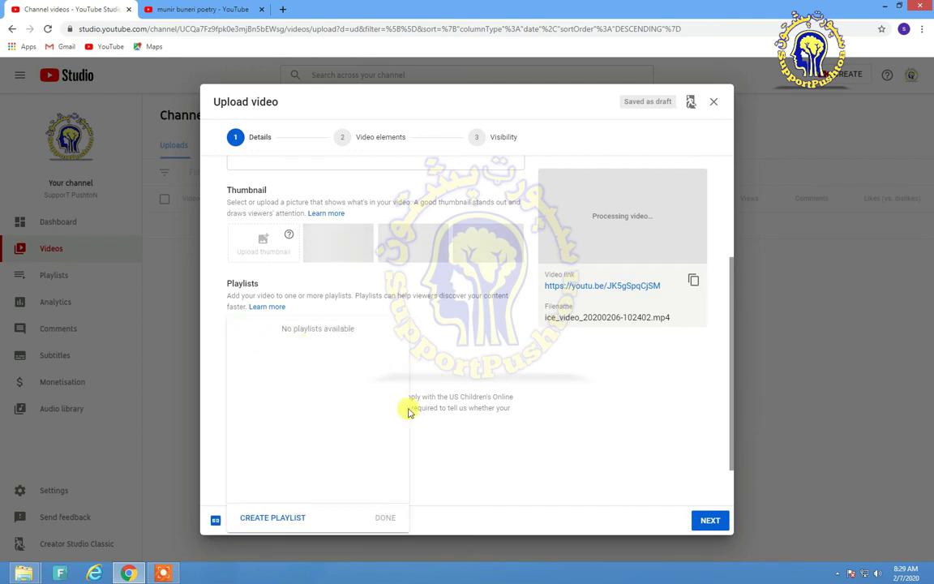
pyautogui.click(262, 520)
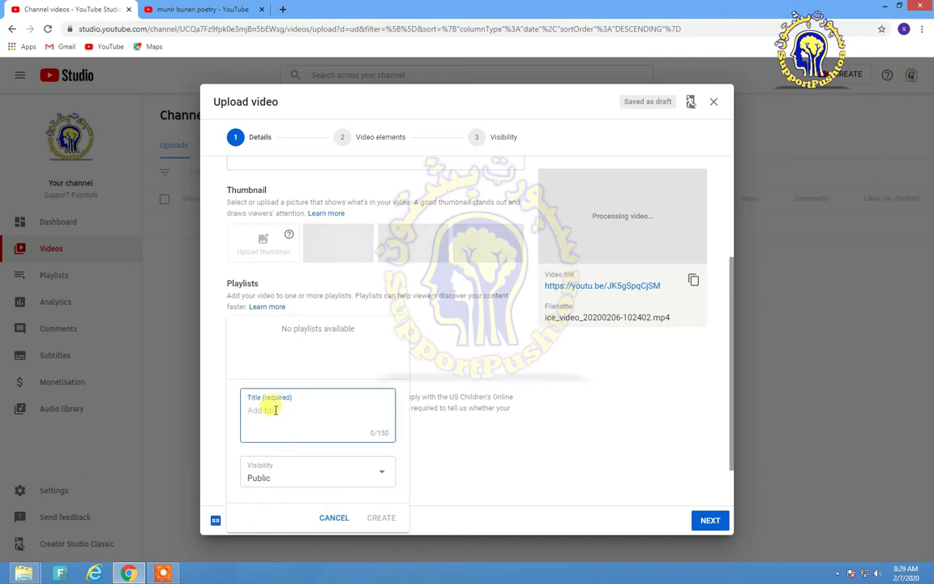
pyautogui.write('to ')
pyautogui.write('tran ')
pyautogui.write('money')
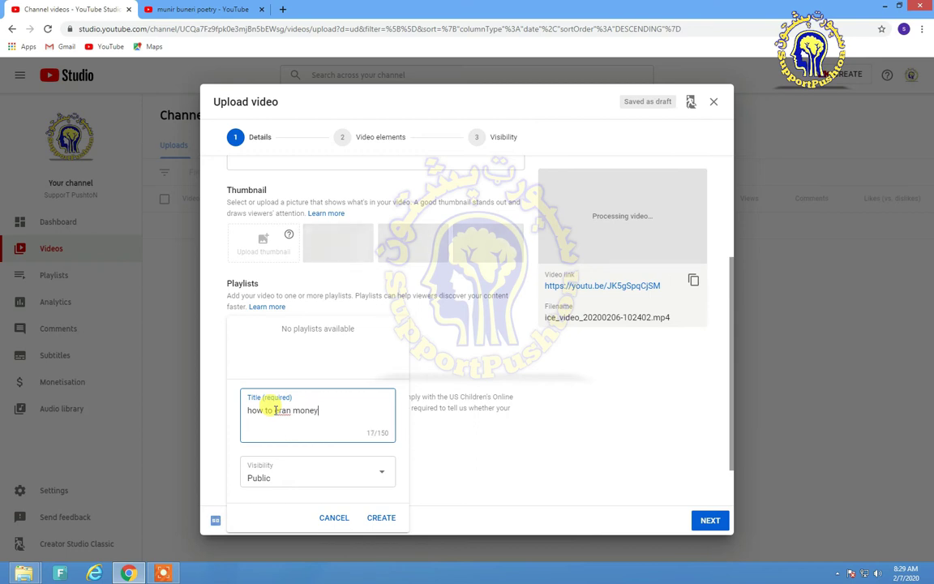
pyautogui.write(' in youtube poshto')
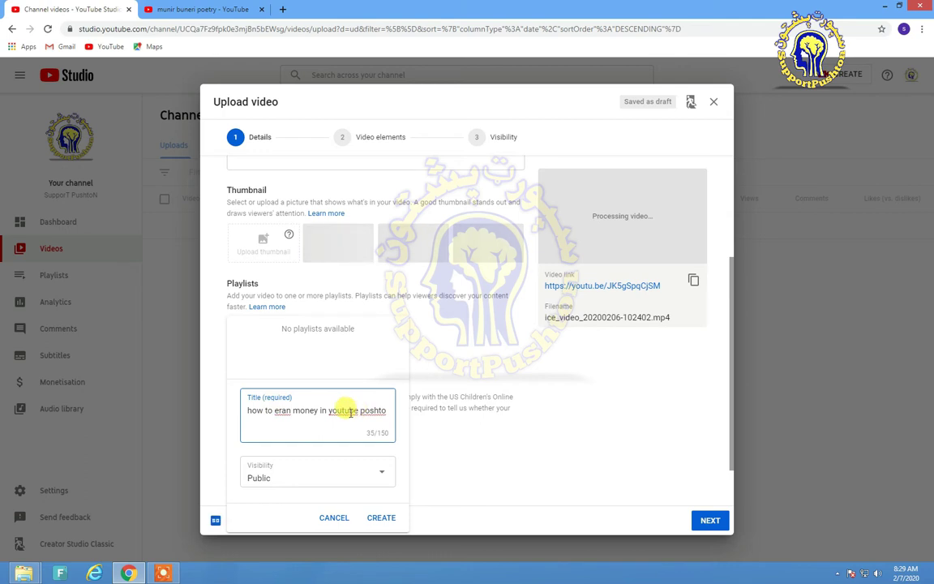
pyautogui.write('i')
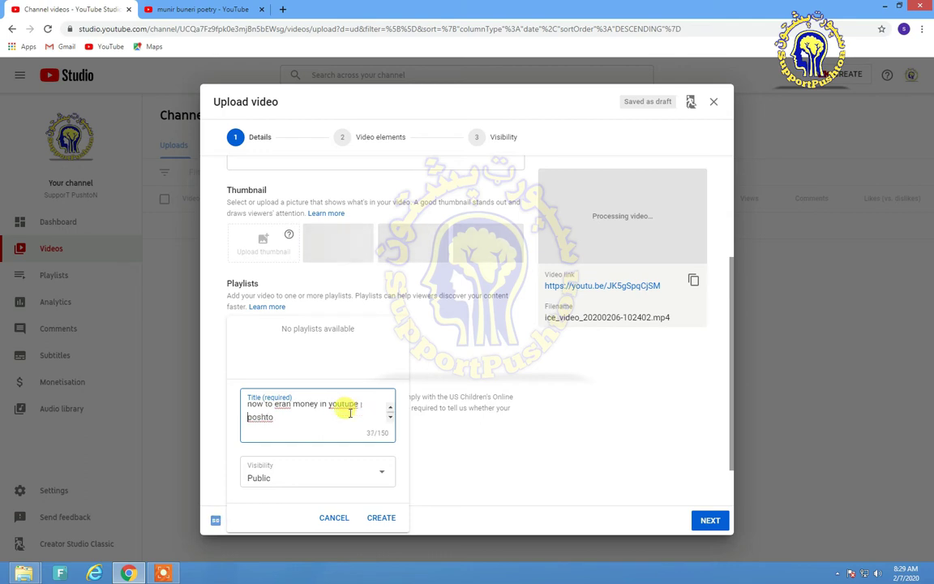
pyautogui.click(421, 434)
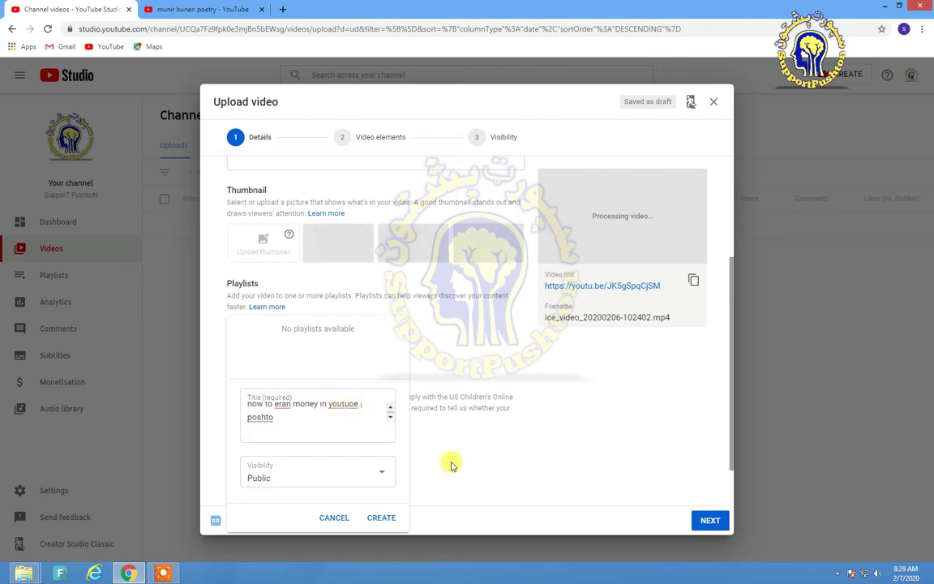
pyautogui.click(288, 285)
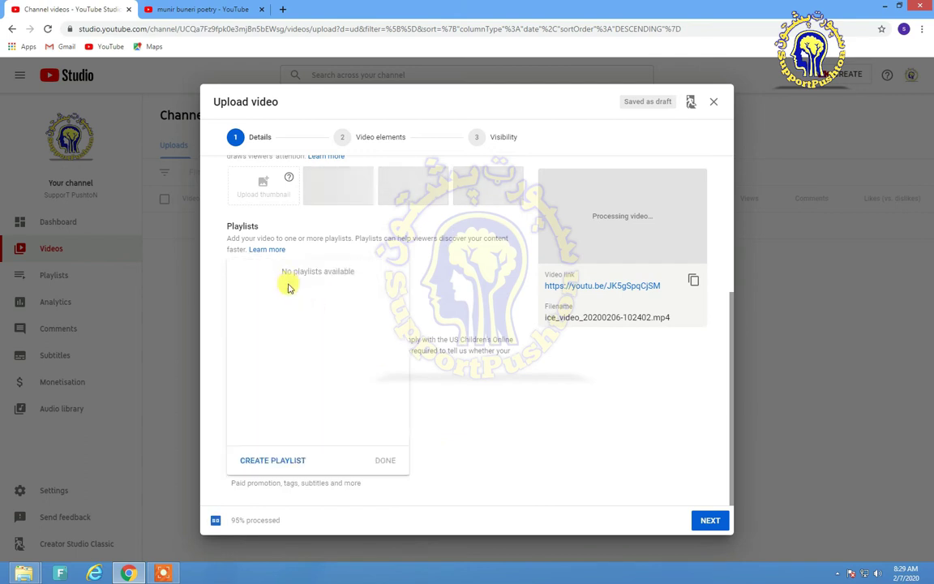
# - Create a playlist titled "youtube" with Unlisted visibility and add the video to it
pyautogui.click(273, 461)
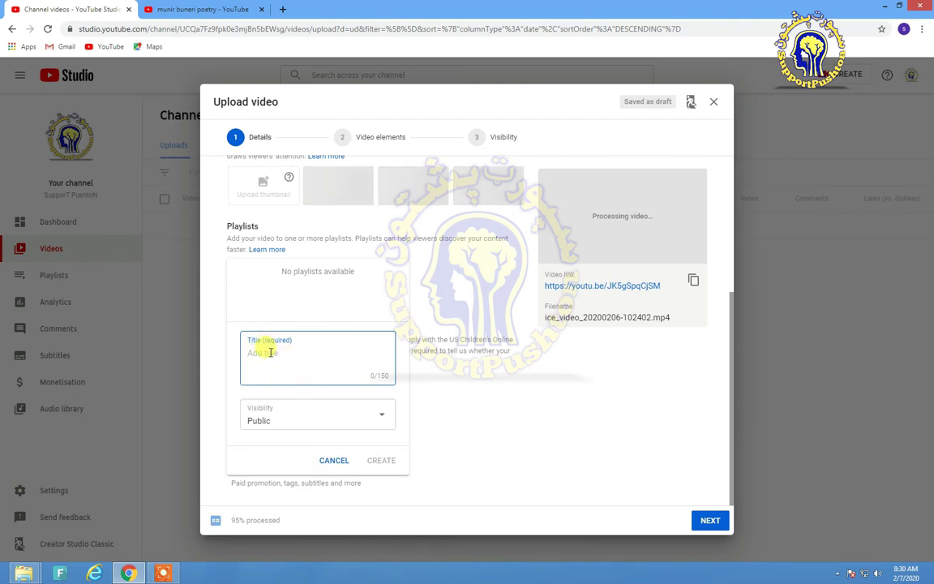
pyautogui.write('youtube')
pyautogui.click(363, 423)
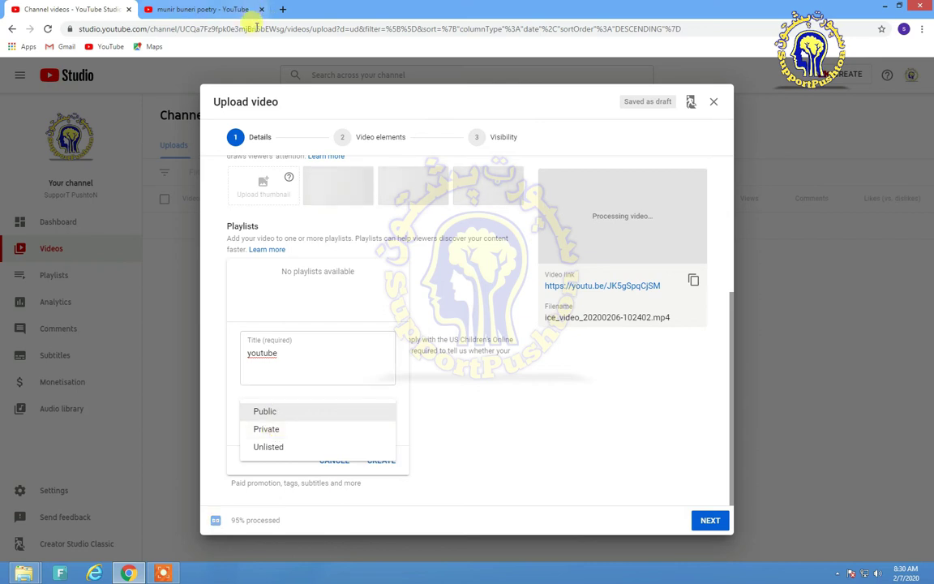
pyautogui.click(266, 411)
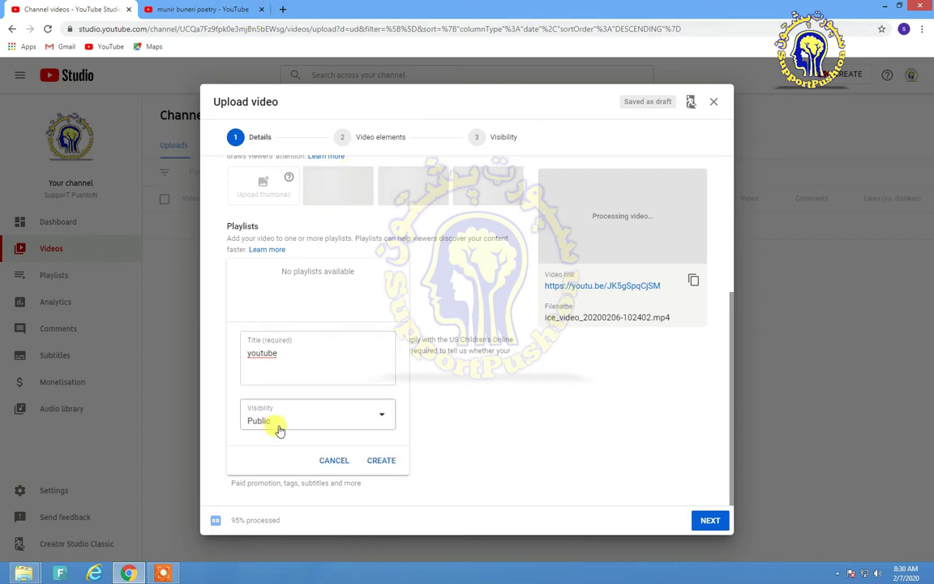
pyautogui.click(270, 424)
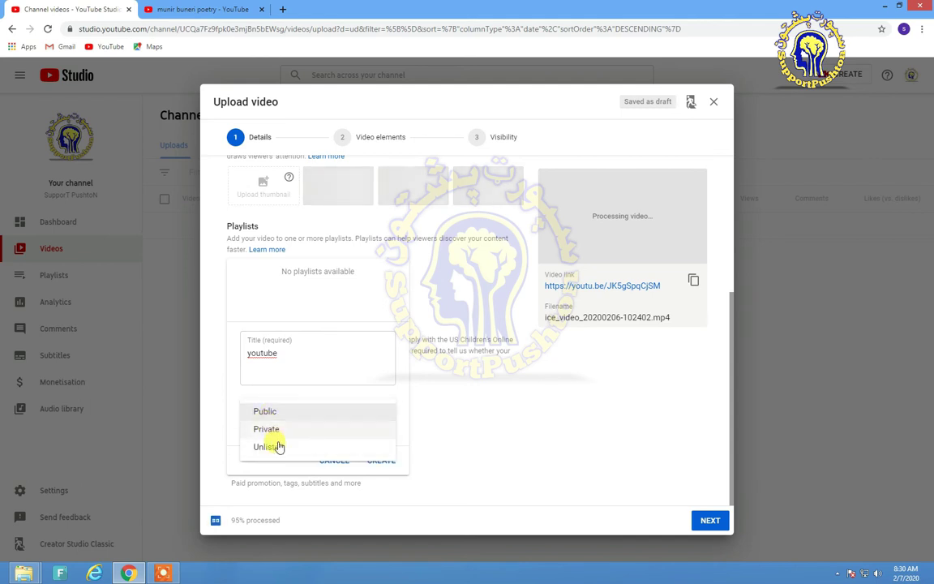
pyautogui.click(276, 446)
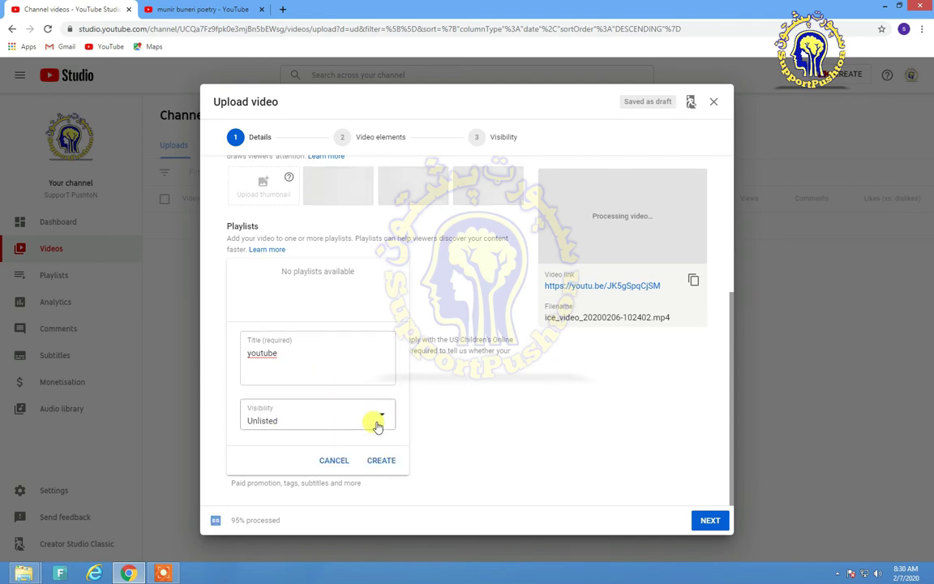
pyautogui.click(361, 452)
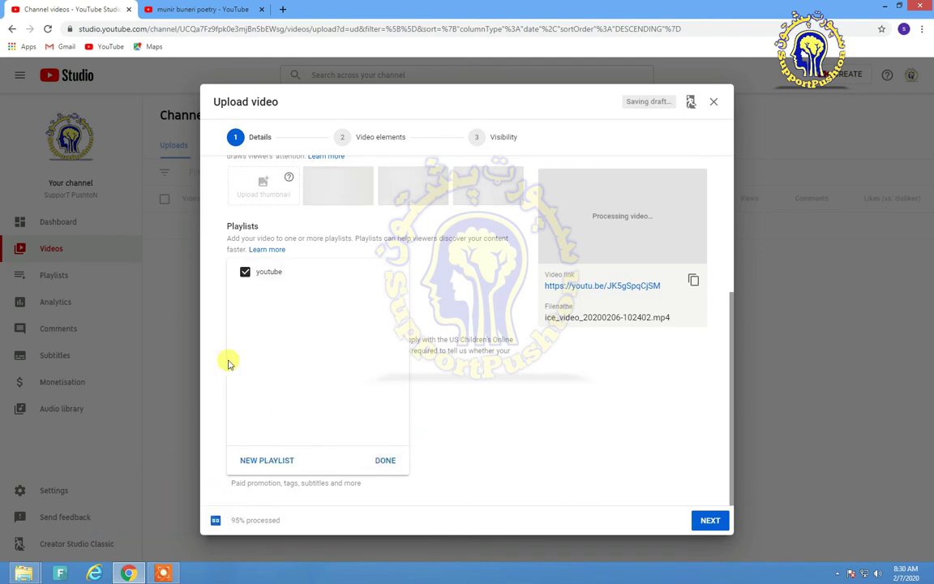
pyautogui.click(381, 462)
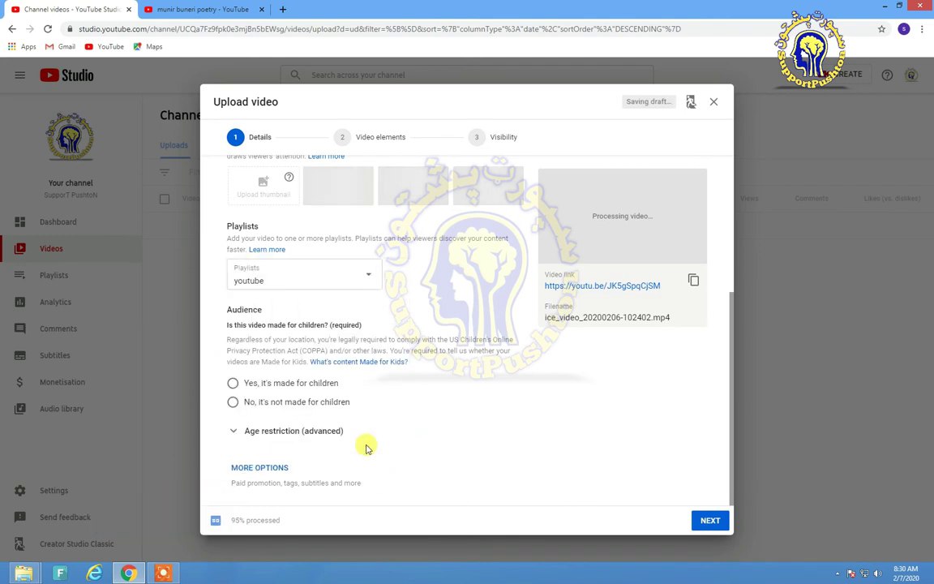
# - Mark the video as not made for children and restrict it to viewers over 18
pyautogui.click(275, 281)
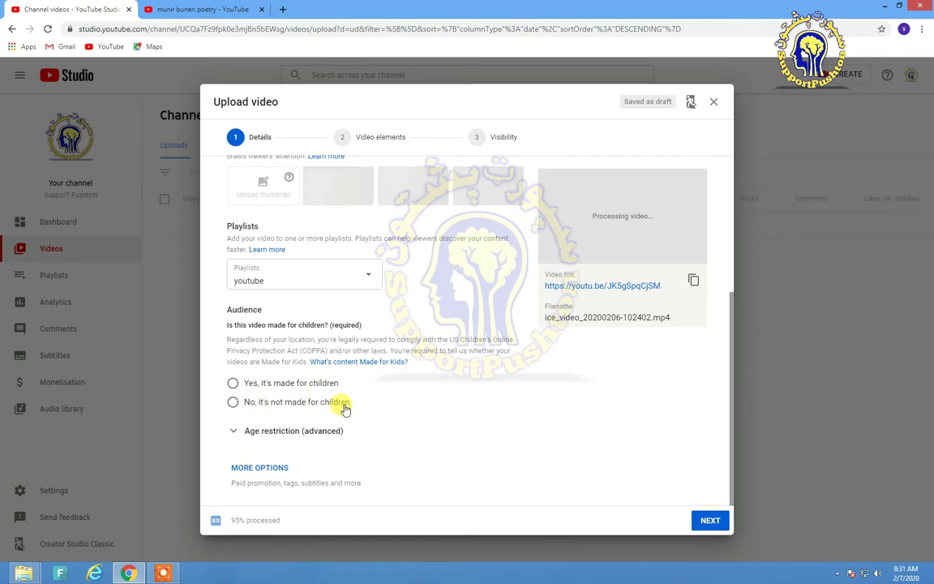
pyautogui.click(233, 403)
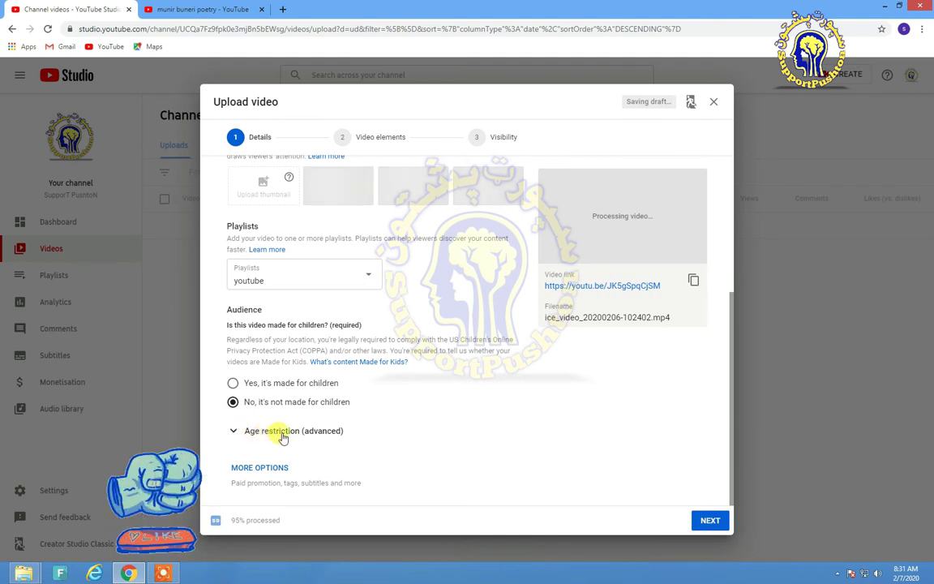
pyautogui.click(233, 432)
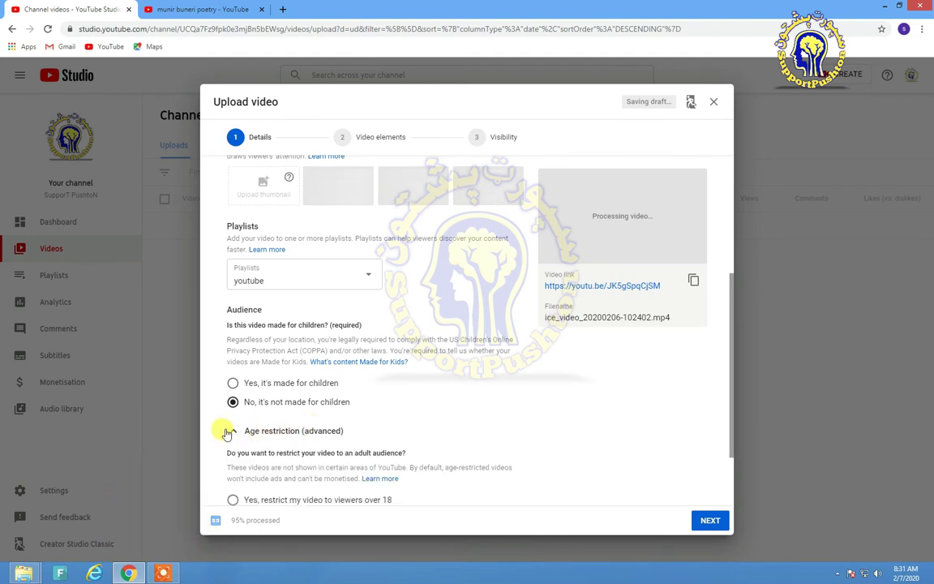
pyautogui.scroll(-1, 308, 413)
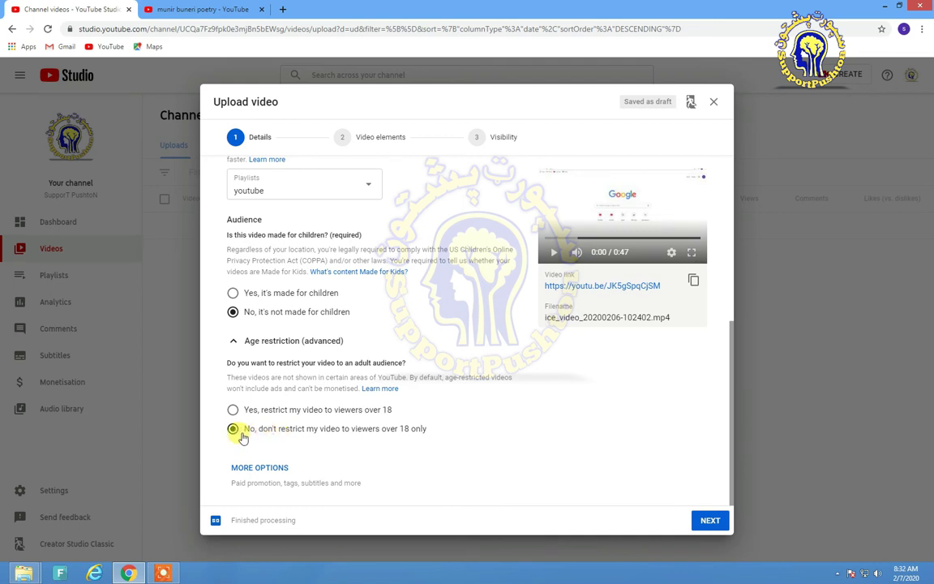
pyautogui.click(232, 411)
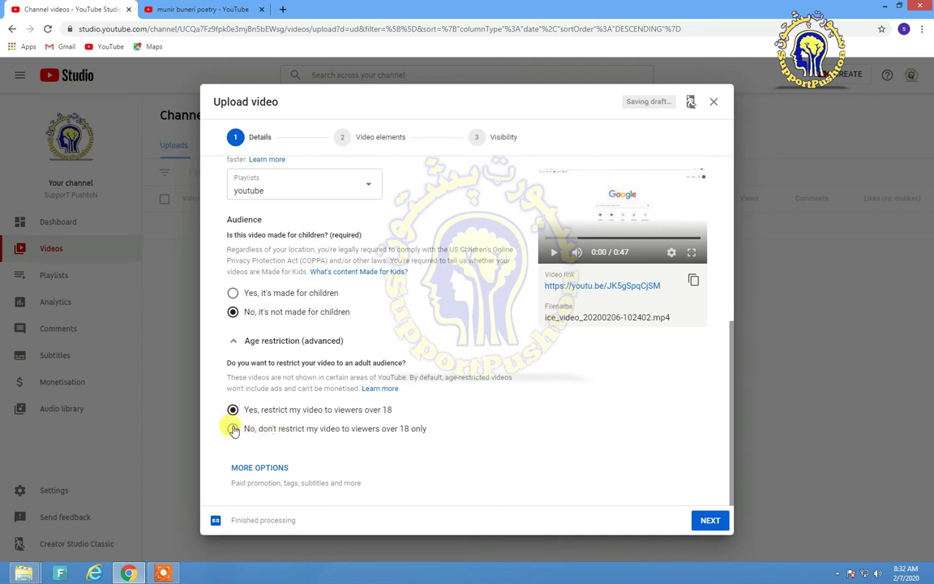
# - Change the age restriction so the video is not restricted to viewers over 18 only
pyautogui.click(233, 430)
pyautogui.tripleClick(428, 436)
pyautogui.moveTo(393, 410); pyautogui.dragTo(423, 435)
pyautogui.click(401, 420)
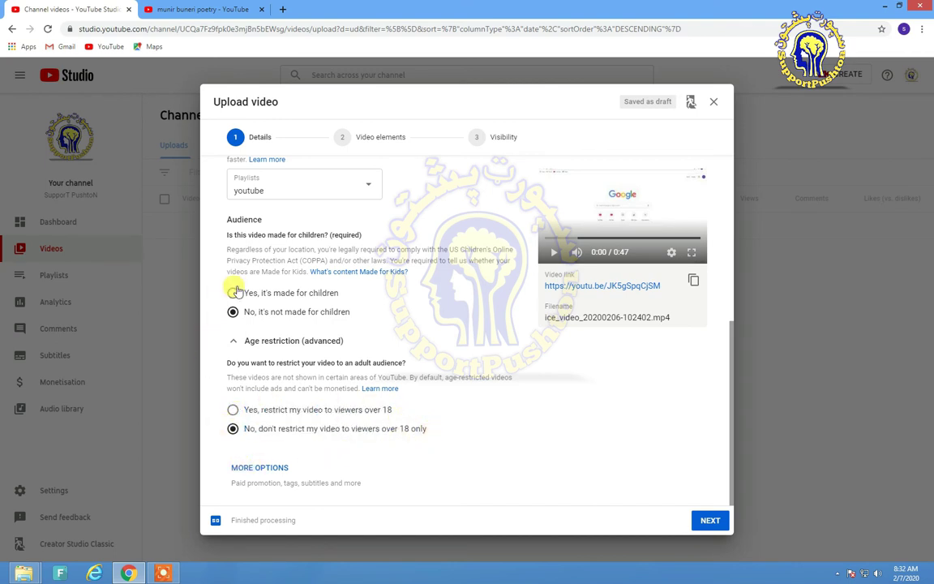
# - Expand the additional upload options and add the tags "munr", "shayire" and "poshto" to the video
pyautogui.click(241, 468)
pyautogui.scroll(-5, 413, 446)
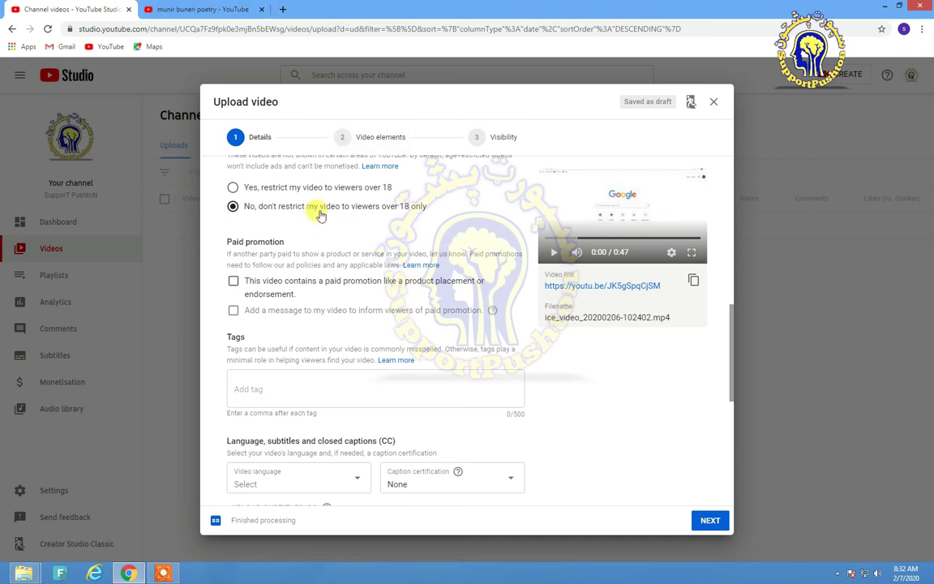
pyautogui.scroll(-3, 286, 329)
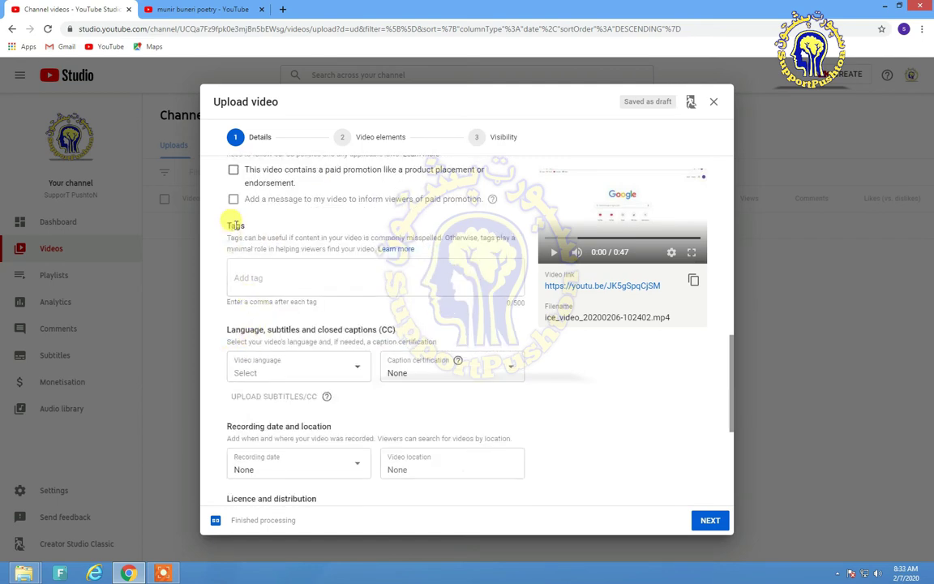
pyautogui.click(247, 275)
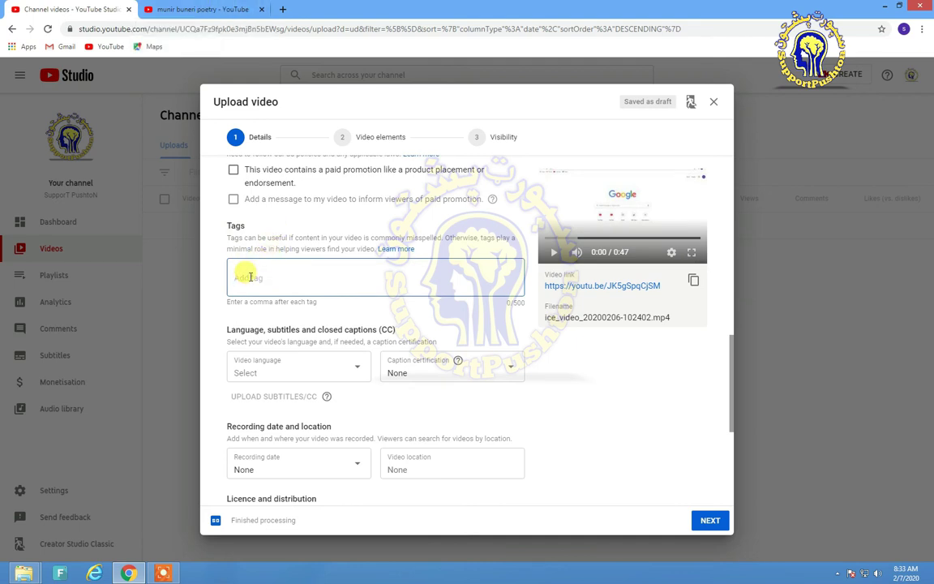
pyautogui.write('munr')
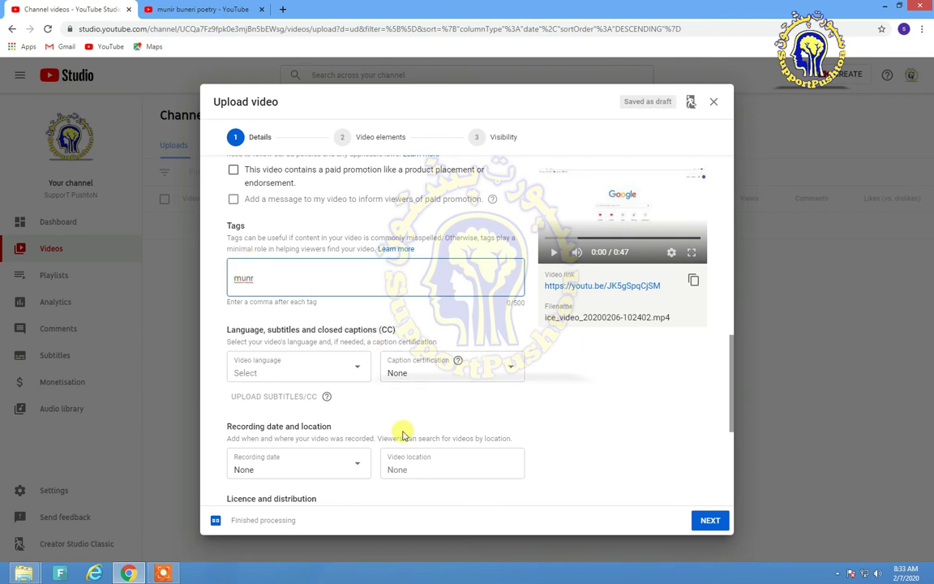
pyautogui.press(',')
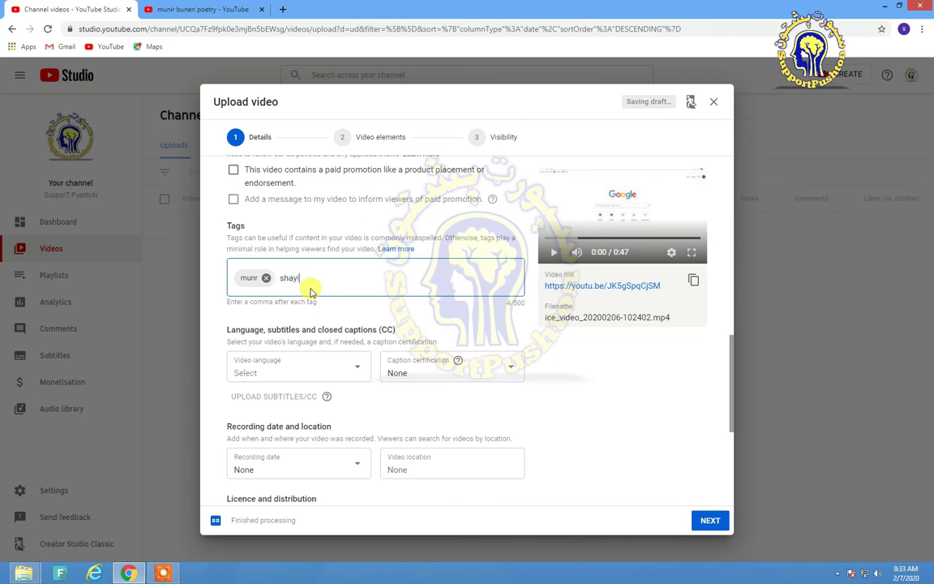
pyautogui.write('shayire')
pyautogui.press(',')
pyautogui.write('poshto')
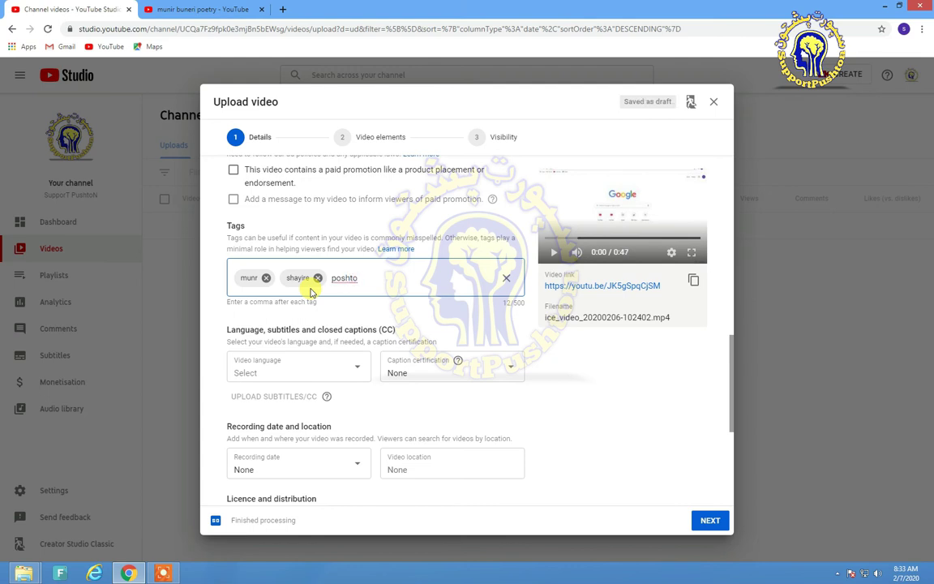
pyautogui.press(',')
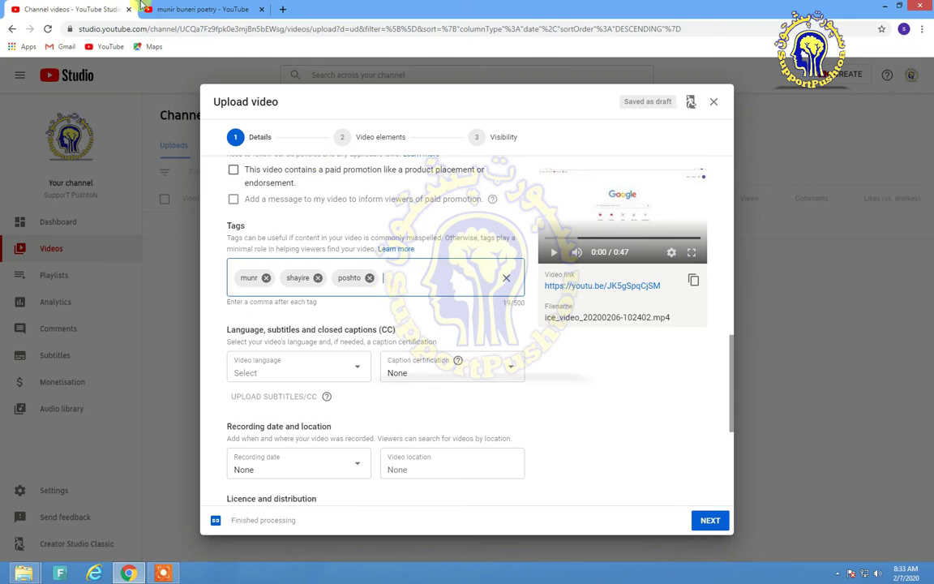
# - Compare the YouTube search query for "munir buneri poetry" with the tags entered in the upload form
pyautogui.click(189, 10)
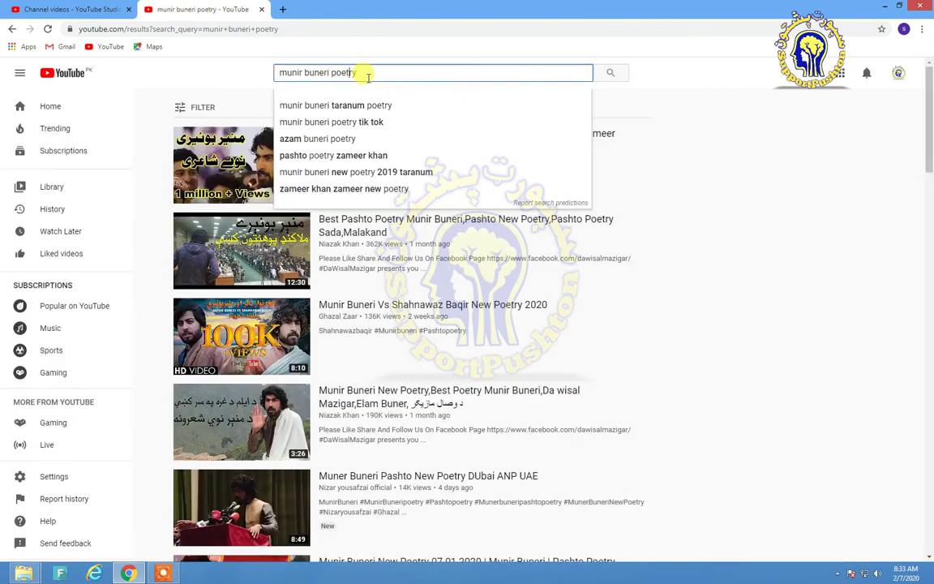
pyautogui.click(72, 10)
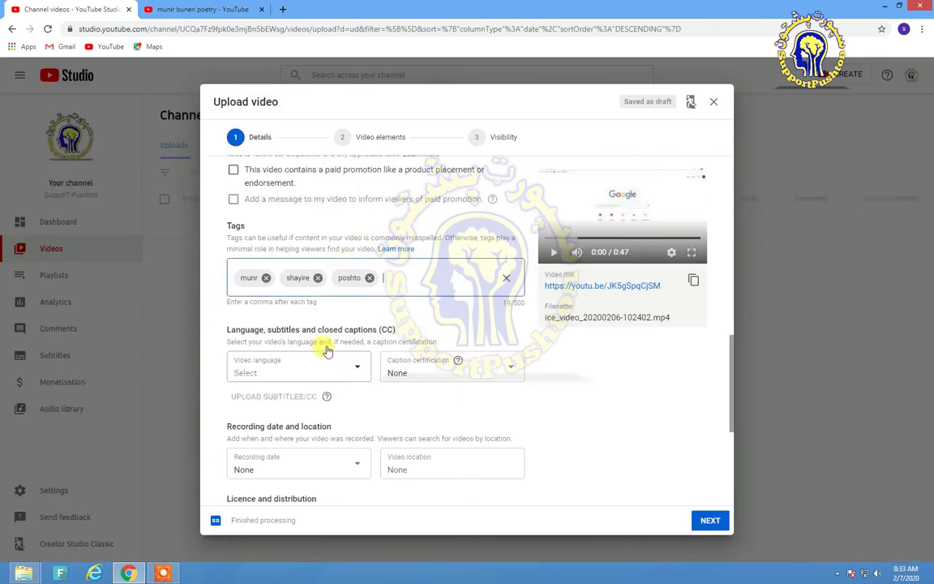
pyautogui.click(442, 276)
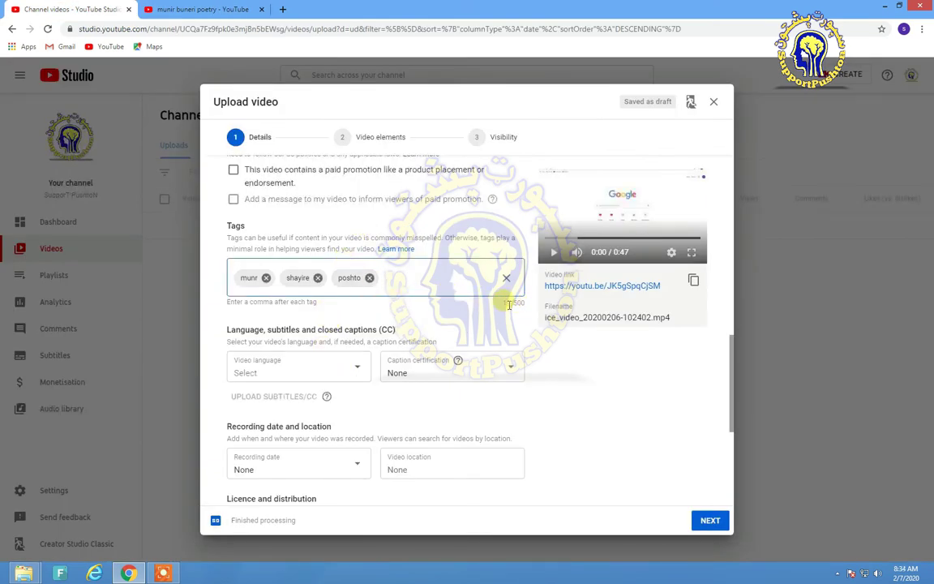
# - Try Armenian as the video language, and change it to Not applicable
pyautogui.scroll(-1, 275, 332)
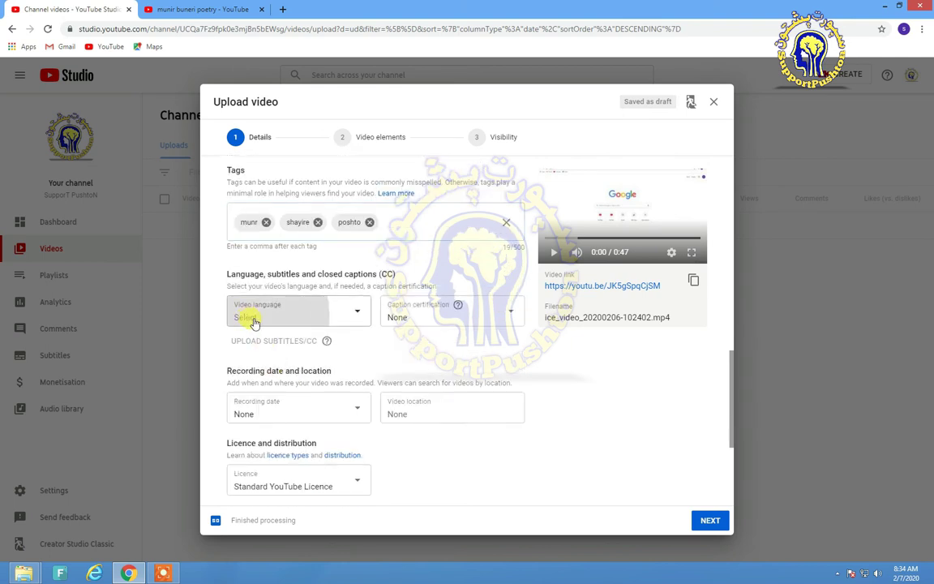
pyautogui.click(347, 315)
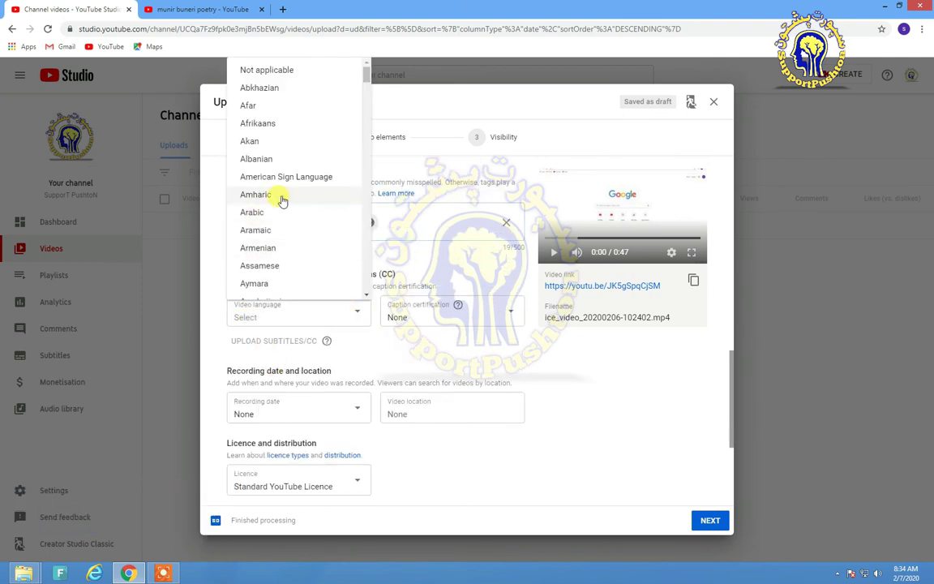
pyautogui.click(282, 248)
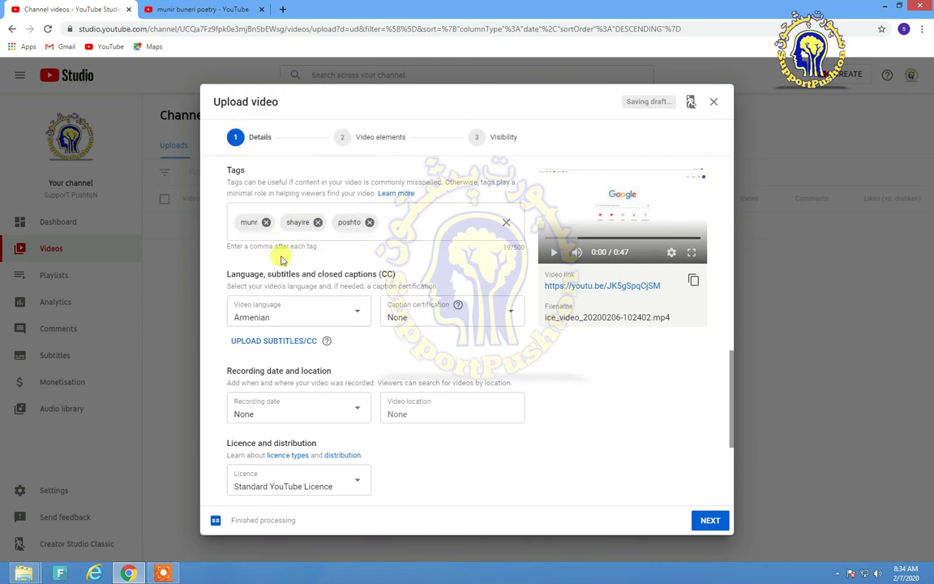
pyautogui.click(368, 318)
pyautogui.click(358, 313)
pyautogui.scroll(-3, 357, 308)
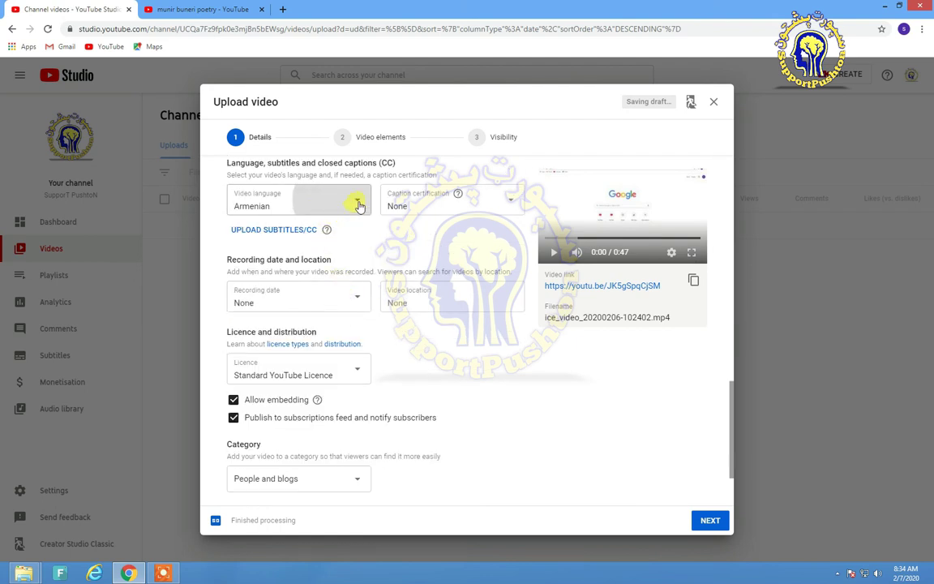
pyautogui.click(359, 205)
pyautogui.click(359, 205)
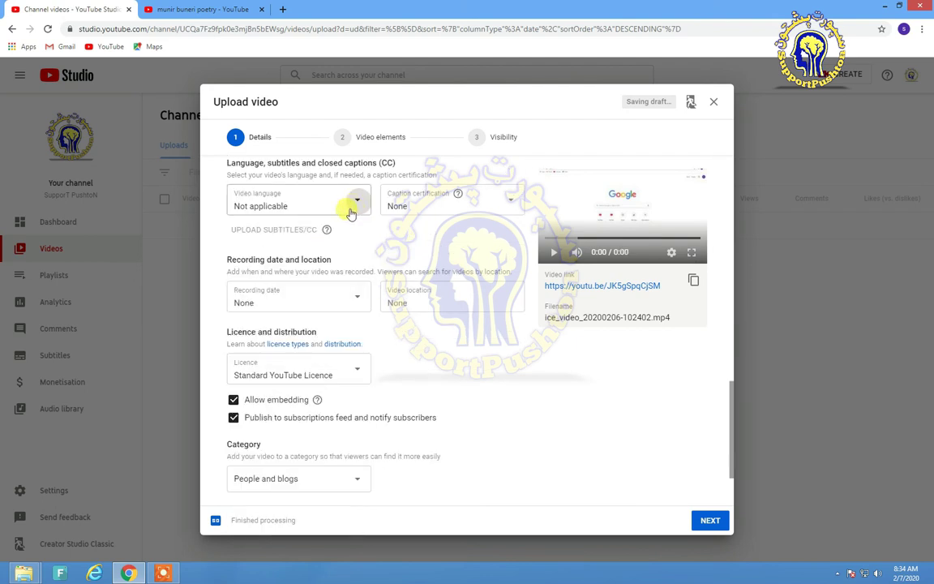
pyautogui.click(356, 203)
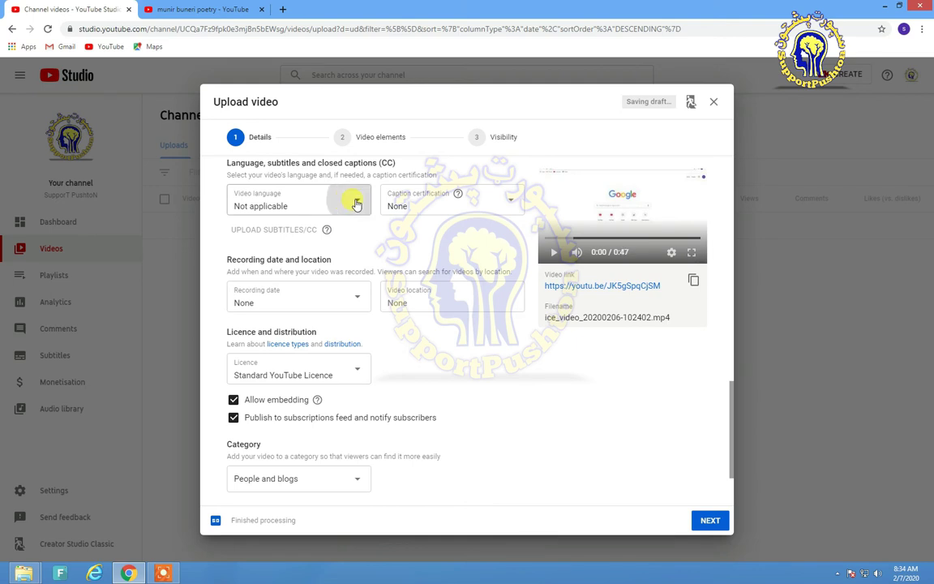
pyautogui.click(356, 204)
pyautogui.click(355, 205)
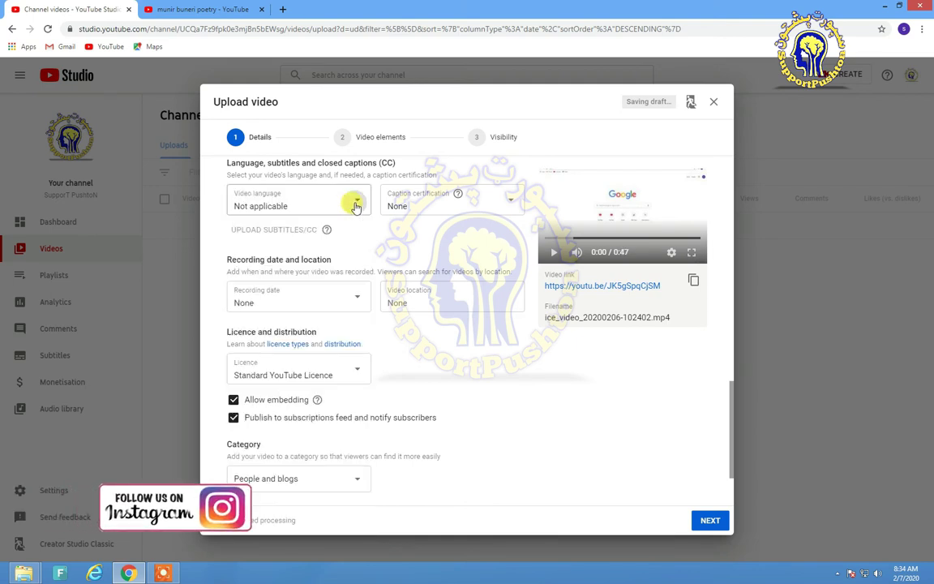
# - Set the video language to Pashto
pyautogui.click(316, 209)
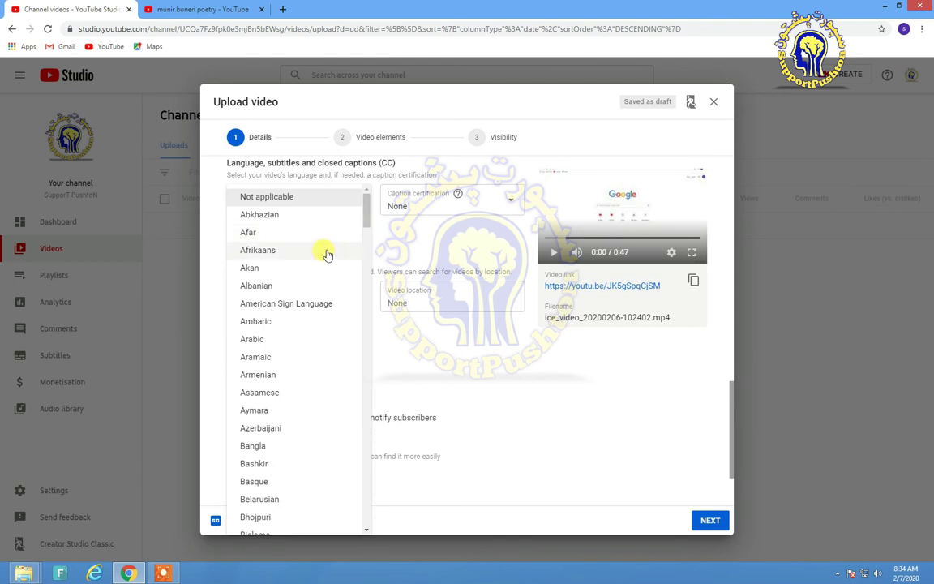
pyautogui.scroll(-15, 326, 254)
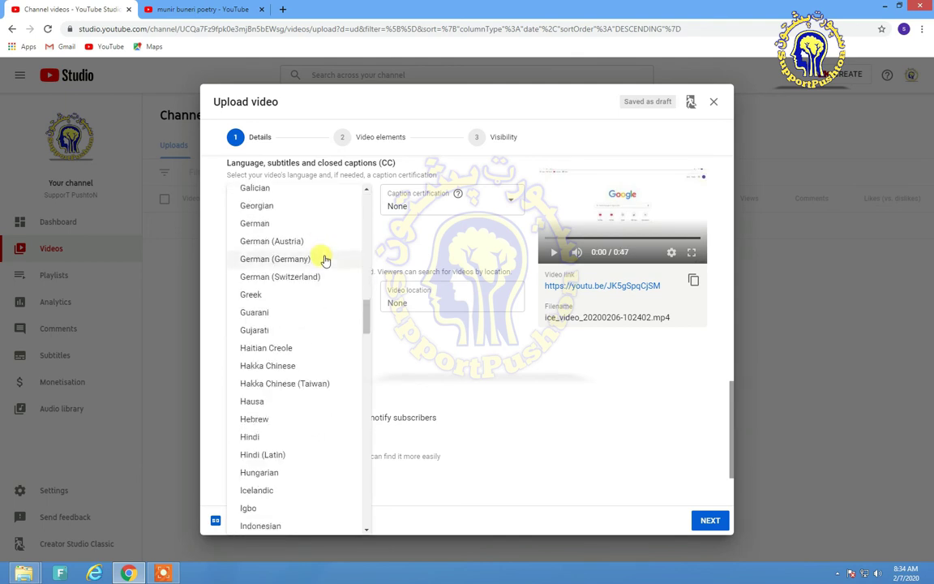
pyautogui.scroll(-8, 324, 259)
pyautogui.scroll(-6, 325, 261)
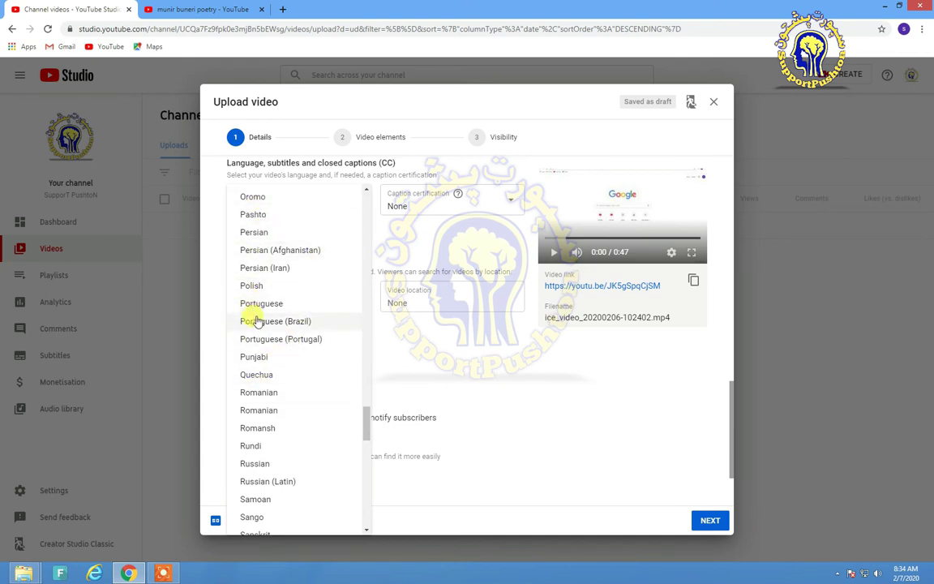
pyautogui.scroll(1, 255, 316)
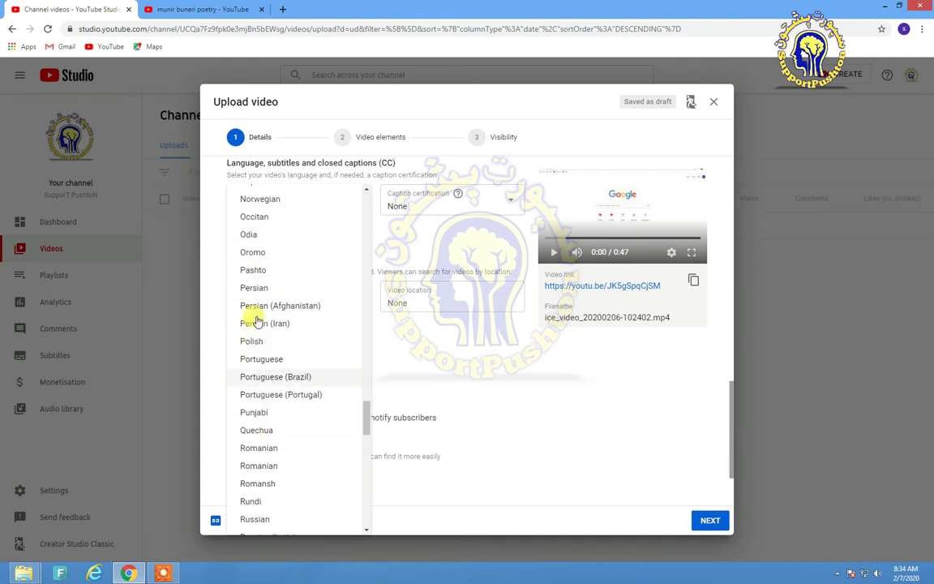
pyautogui.click(253, 270)
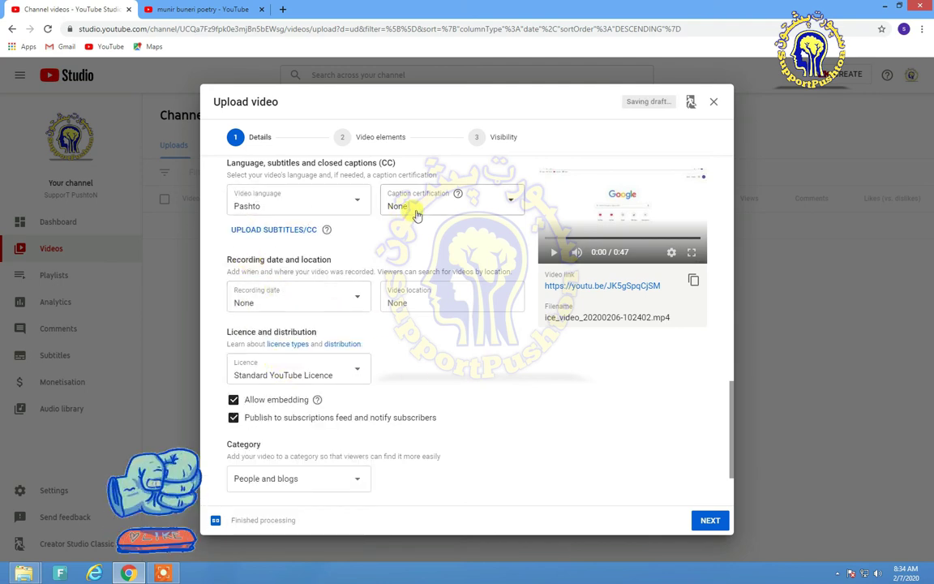
# - Review the caption certification choices, keeping None, and check the YouTube search results before returning to the upload form
pyautogui.click(512, 202)
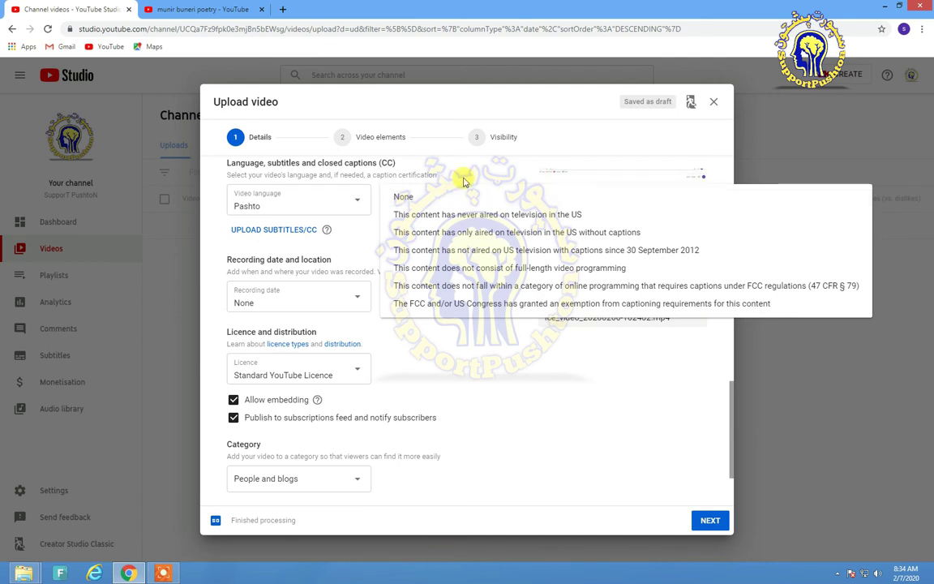
pyautogui.click(458, 196)
pyautogui.click(184, 10)
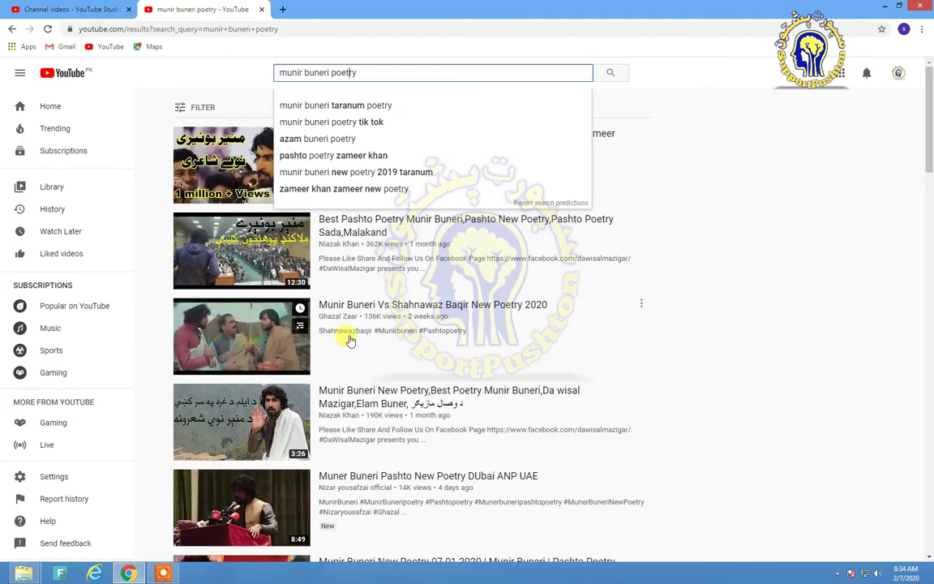
pyautogui.click(65, 10)
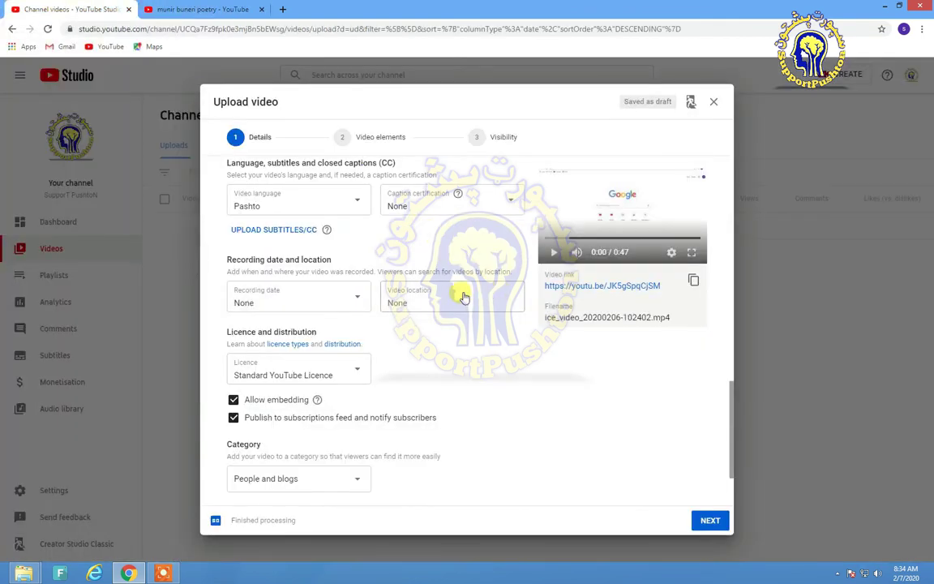
pyautogui.moveTo(465, 201)
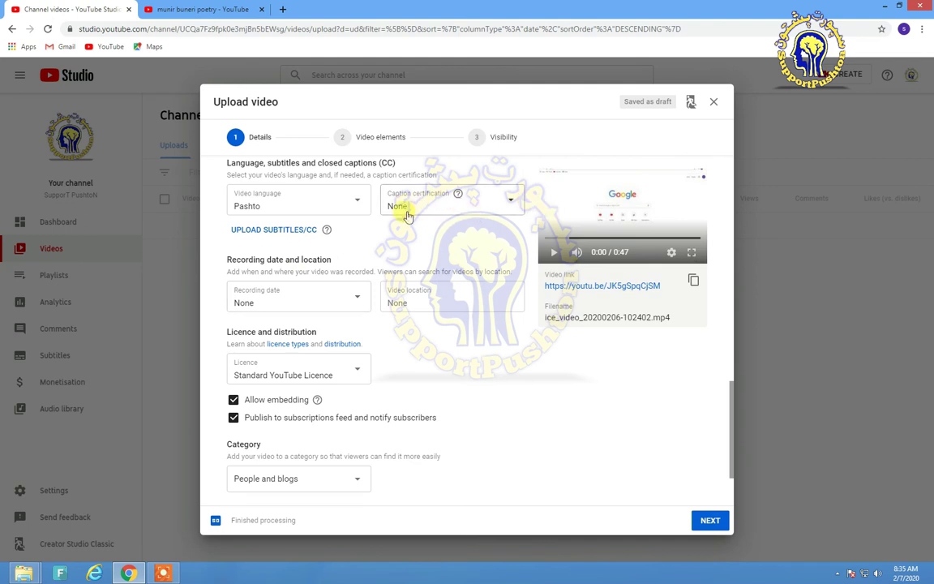
# - Examine the recording date calendar and the video location field without entering any values
pyautogui.click(249, 307)
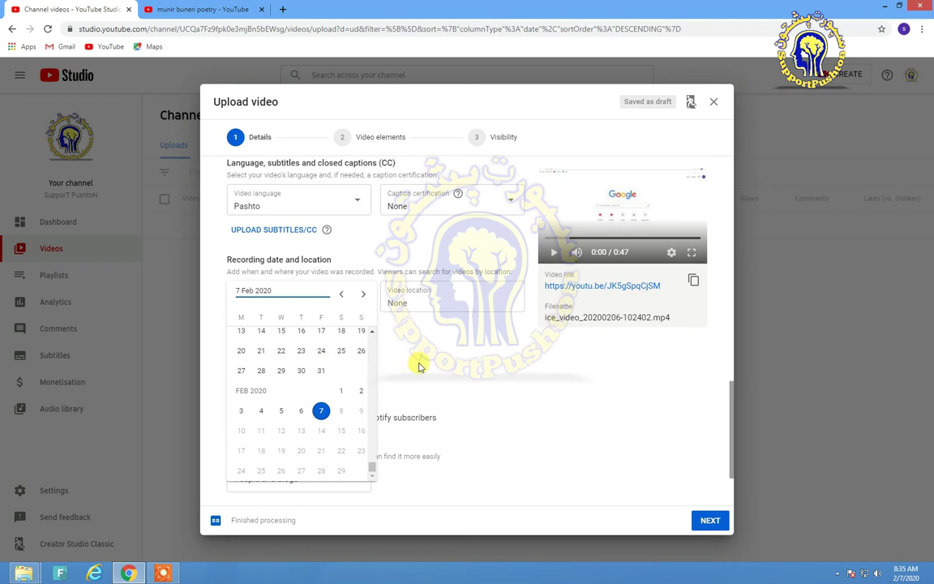
pyautogui.click(419, 367)
pyautogui.click(445, 302)
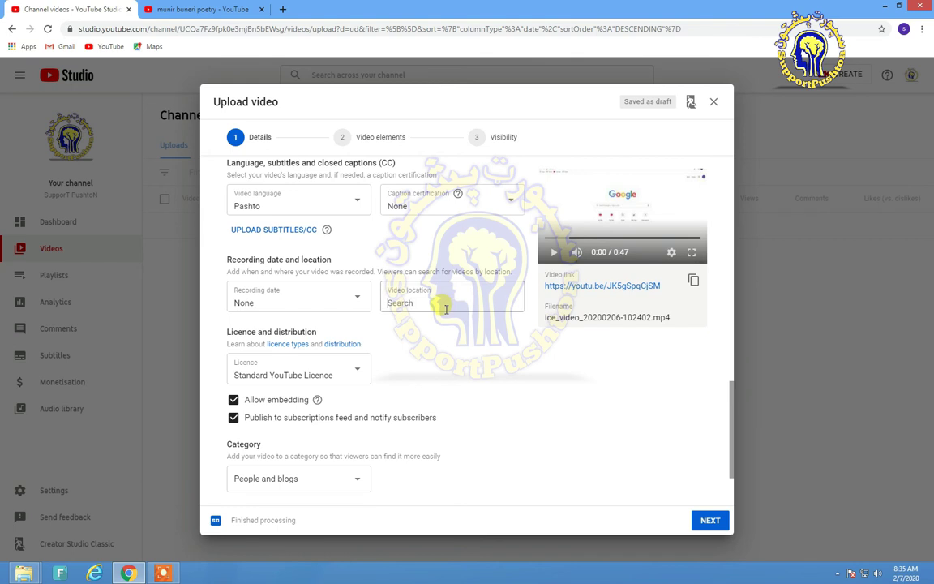
# - Try the Creative Commons – Attribution licence for the video, and switch back to Standard YouTube Licence
pyautogui.click(355, 370)
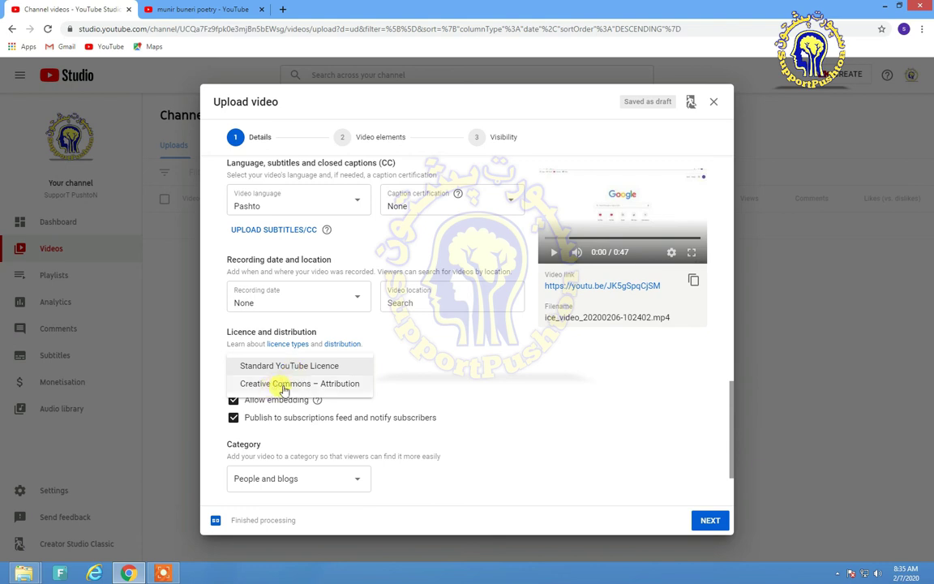
pyautogui.click(284, 385)
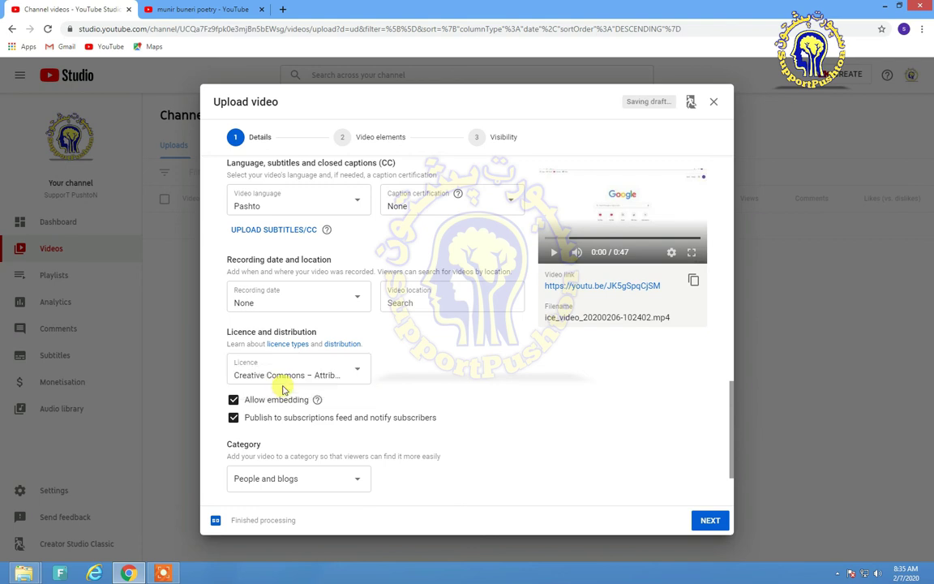
pyautogui.click(286, 378)
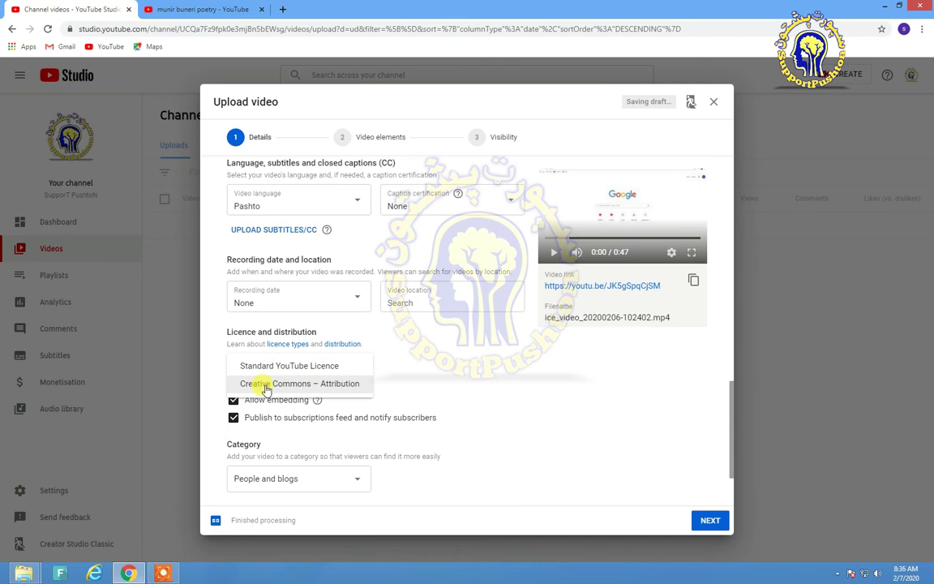
pyautogui.click(272, 366)
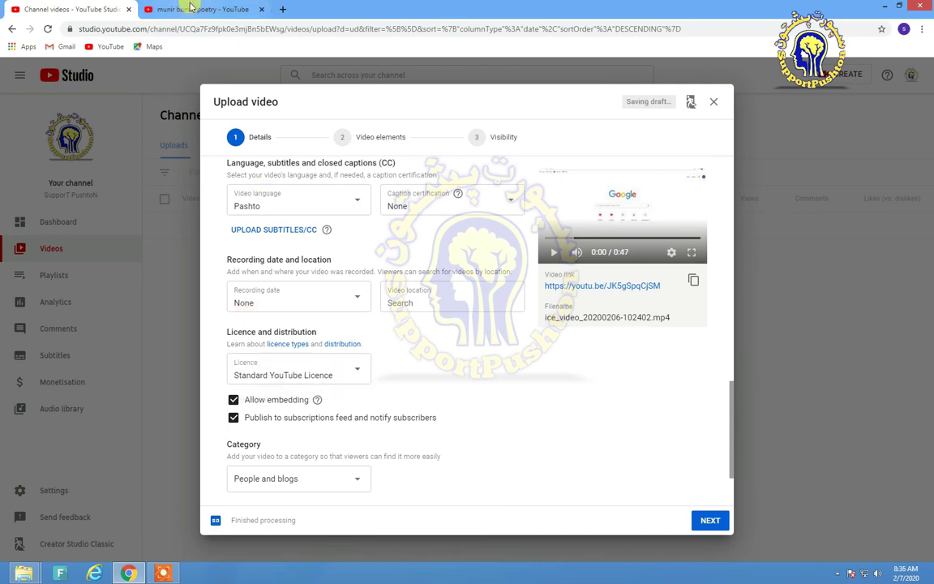
# - Filter the YouTube search results for "munir buneri poetry" to Creative Commons videos
pyautogui.click(186, 9)
pyautogui.click(177, 112)
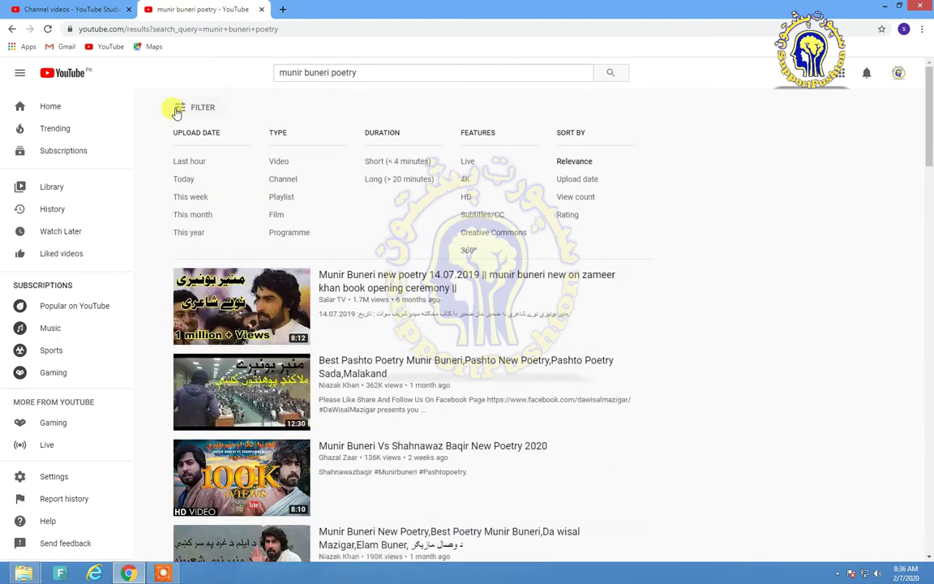
pyautogui.click(510, 241)
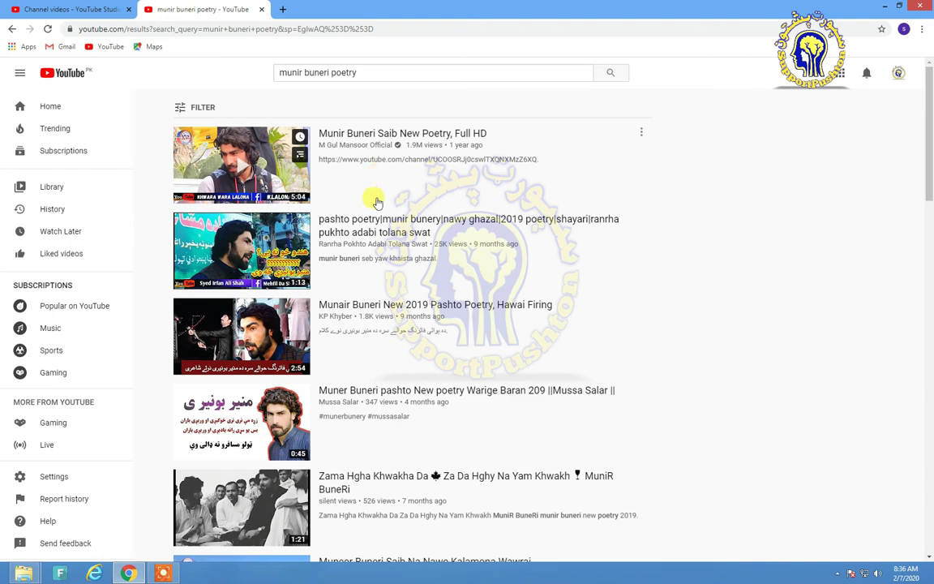
# - Return to the upload form and set the video's category to Education
pyautogui.click(89, 8)
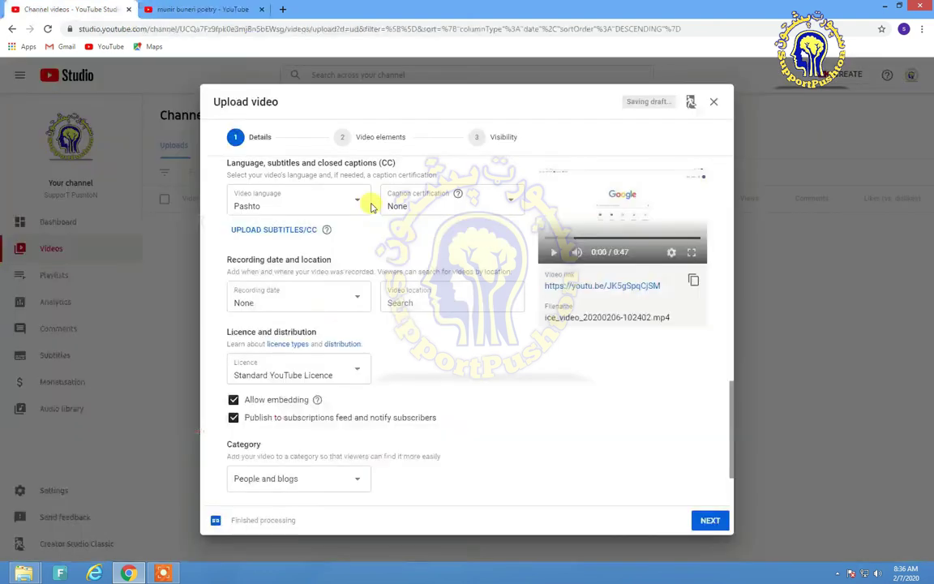
pyautogui.scroll(-2, 324, 450)
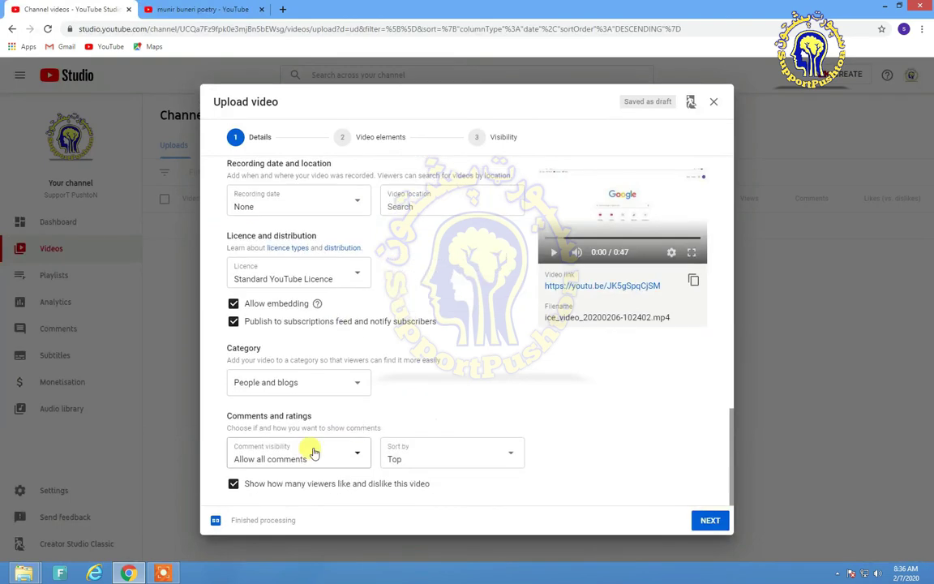
pyautogui.click(291, 382)
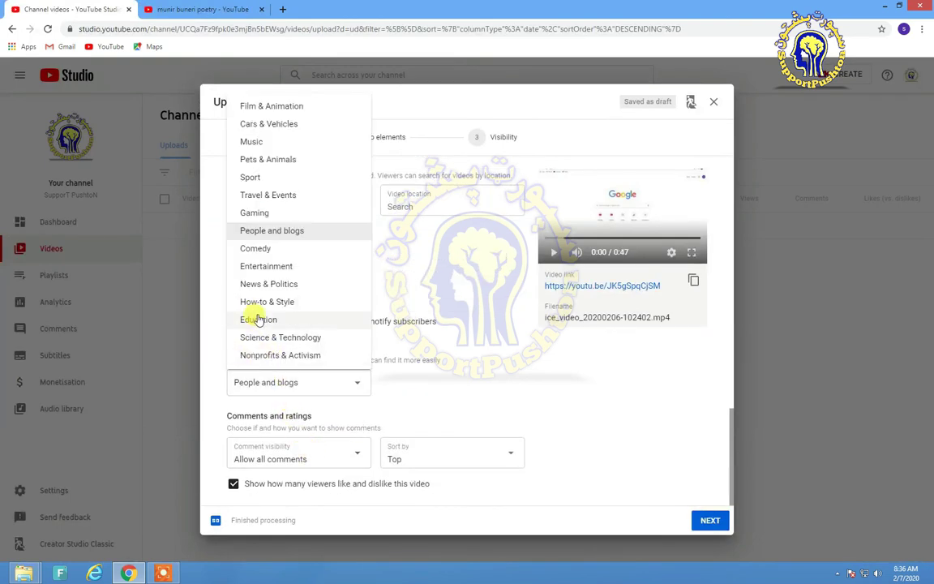
pyautogui.click(259, 321)
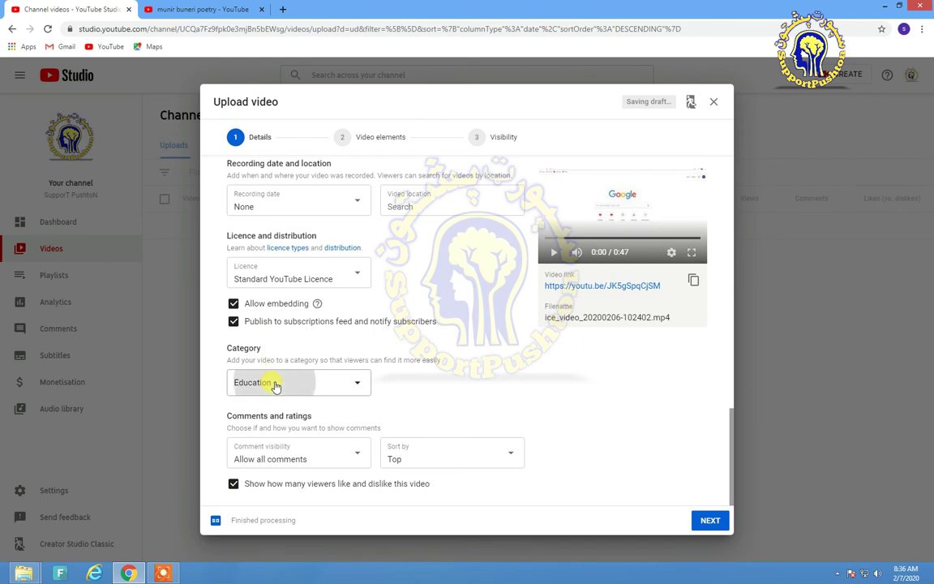
pyautogui.click(271, 382)
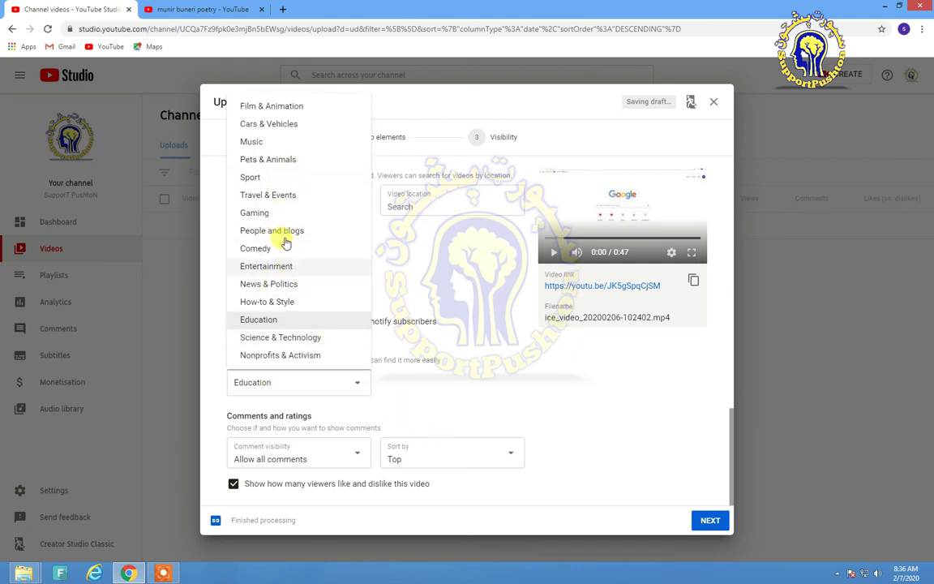
pyautogui.click(438, 406)
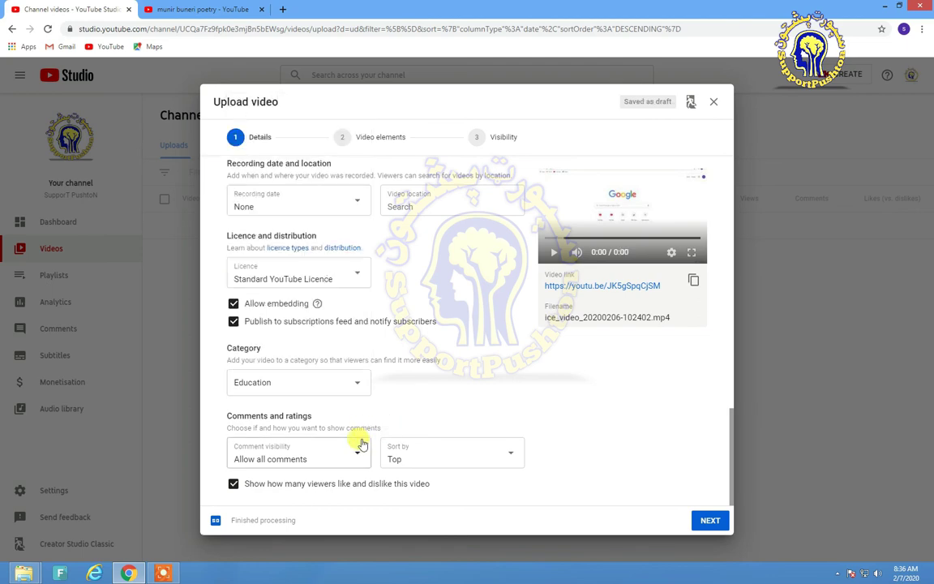
# - Open the comment visibility choices, and examine the comments and rating area on the first video in the YouTube search results, with playback paused
pyautogui.click(357, 451)
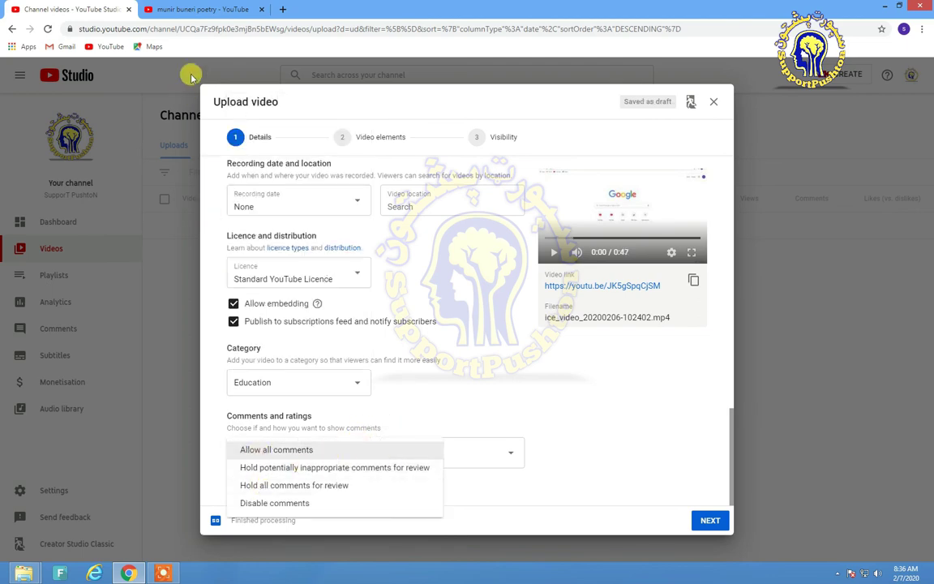
pyautogui.click(174, 9)
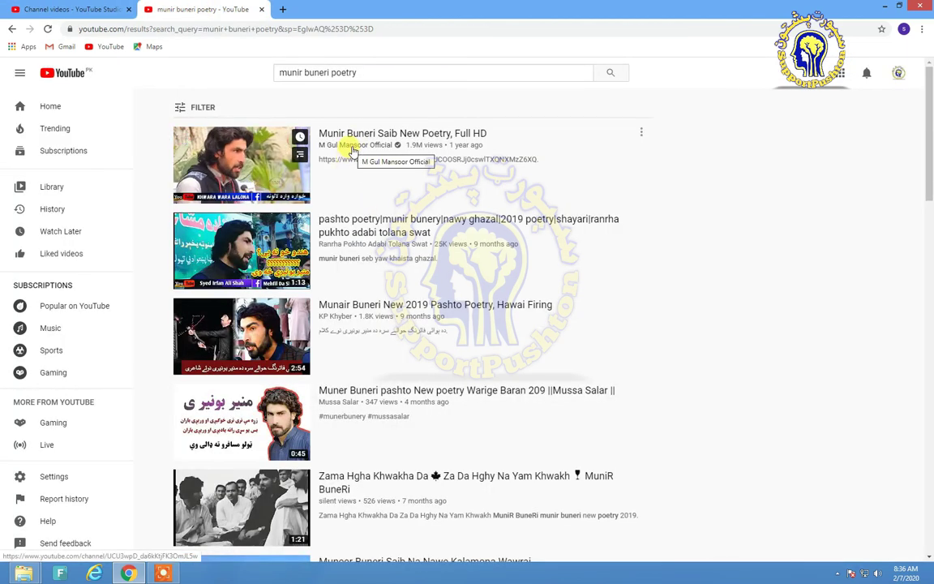
pyautogui.click(244, 158)
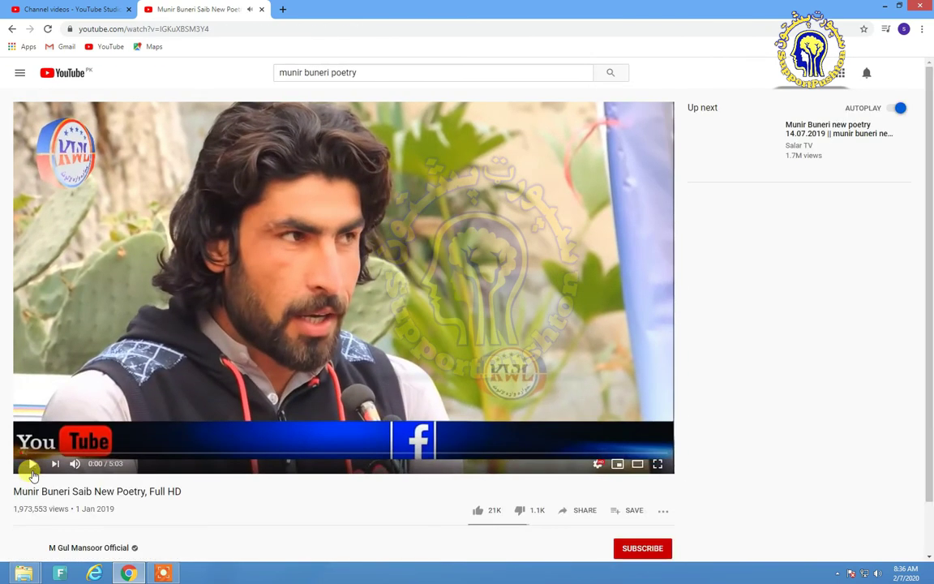
pyautogui.click(33, 469)
pyautogui.scroll(-1, 134, 454)
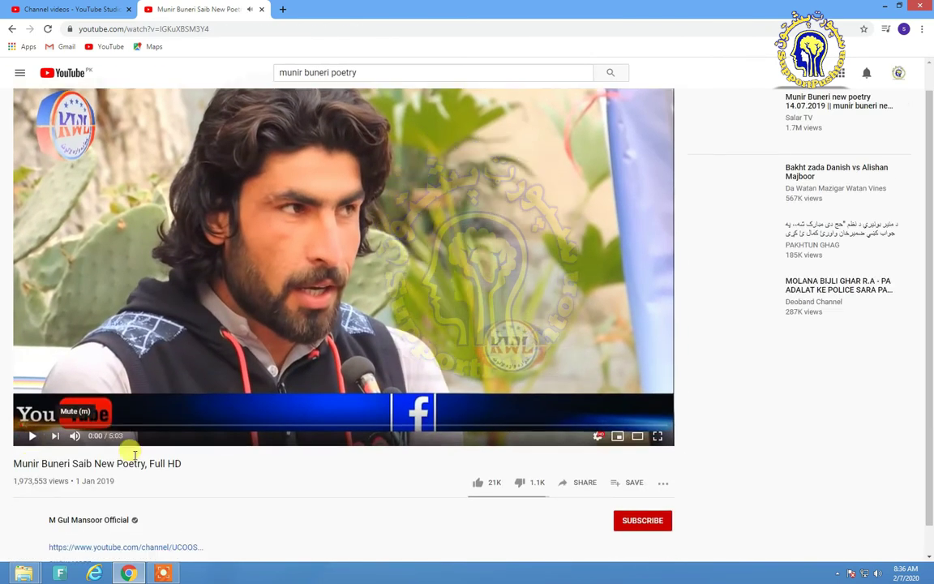
pyautogui.scroll(-1, 134, 454)
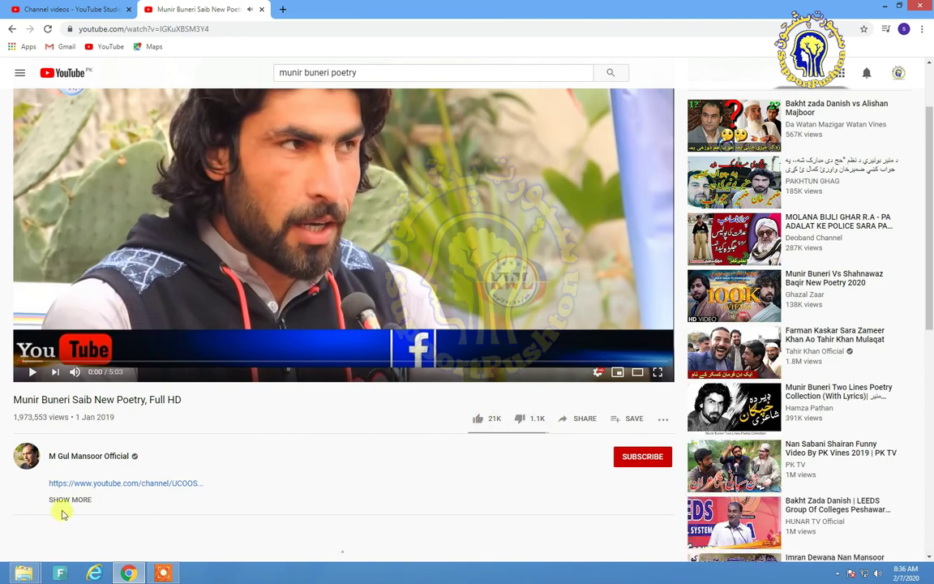
pyautogui.scroll(-15, 117, 477)
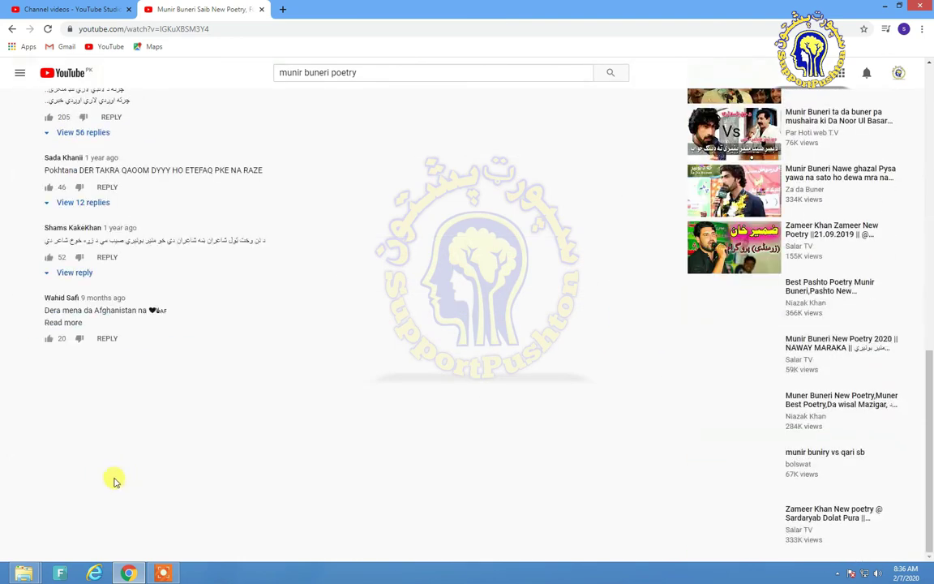
pyautogui.scroll(4, 206, 426)
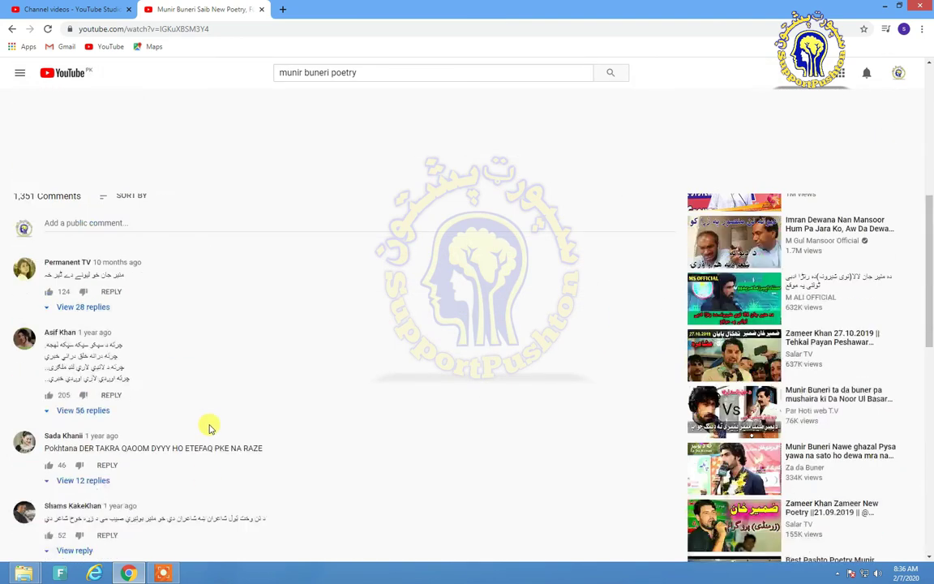
pyautogui.scroll(5, 209, 428)
pyautogui.scroll(-2, 357, 444)
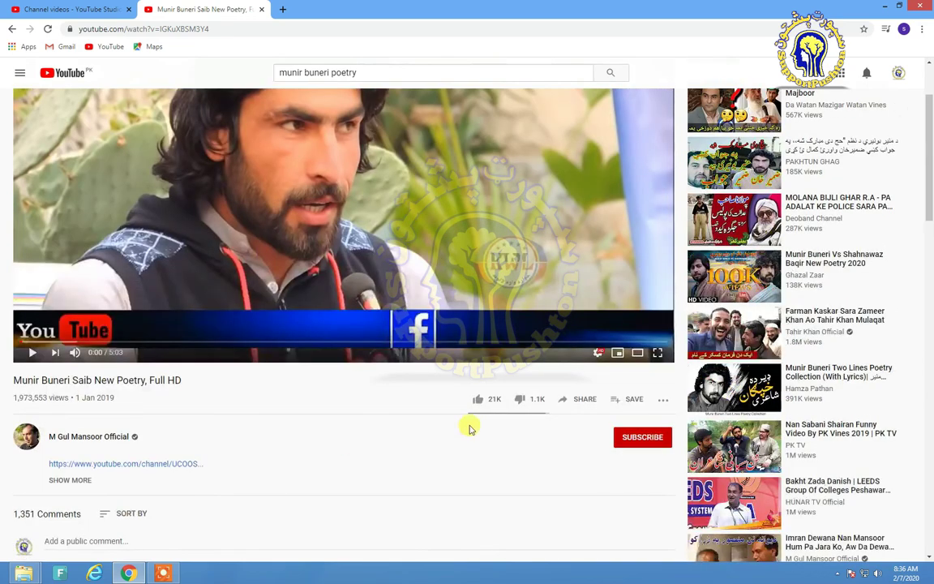
pyautogui.scroll(-1, 469, 428)
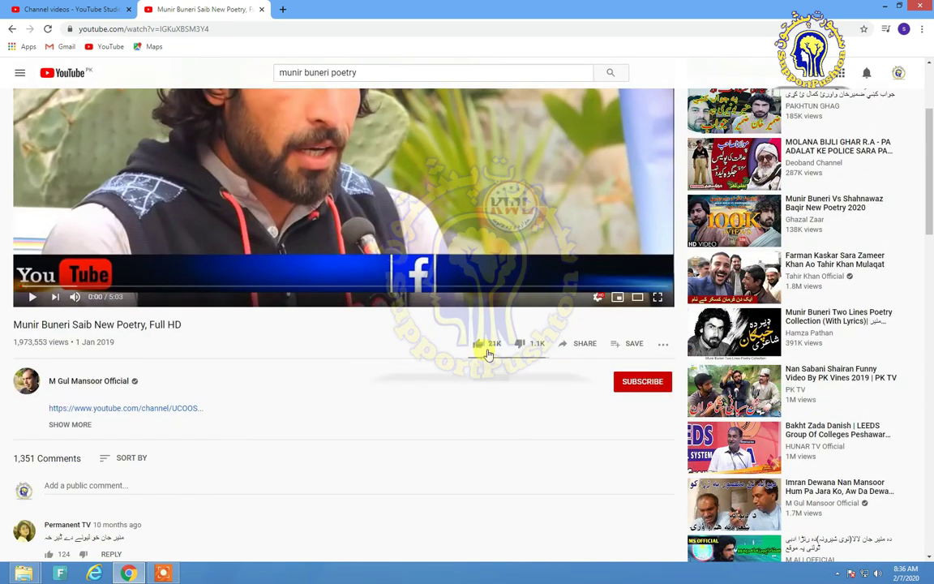
# - Review the comment visibility choices, keeping Allow all comments, and compare the like and dislike display on the YouTube video page
pyautogui.click(70, 11)
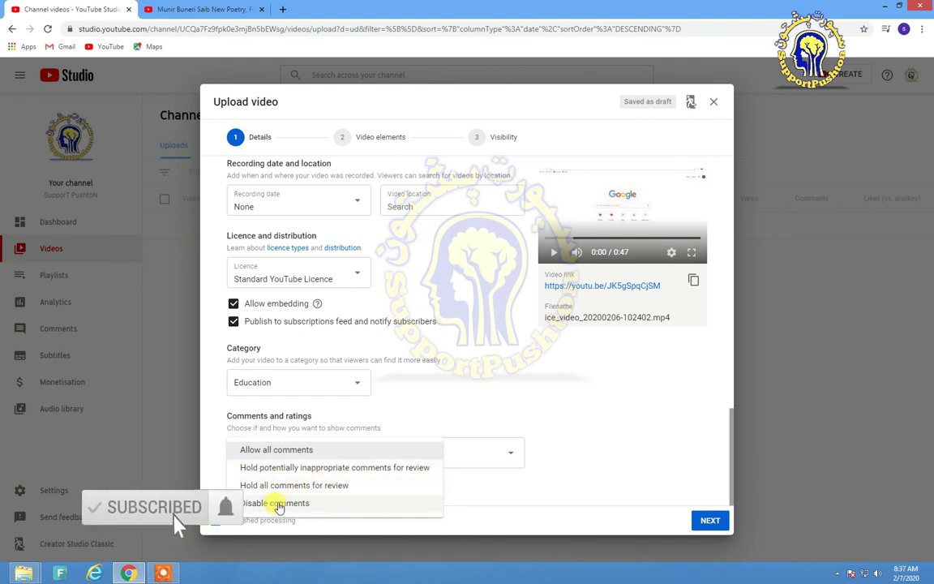
pyautogui.click(580, 458)
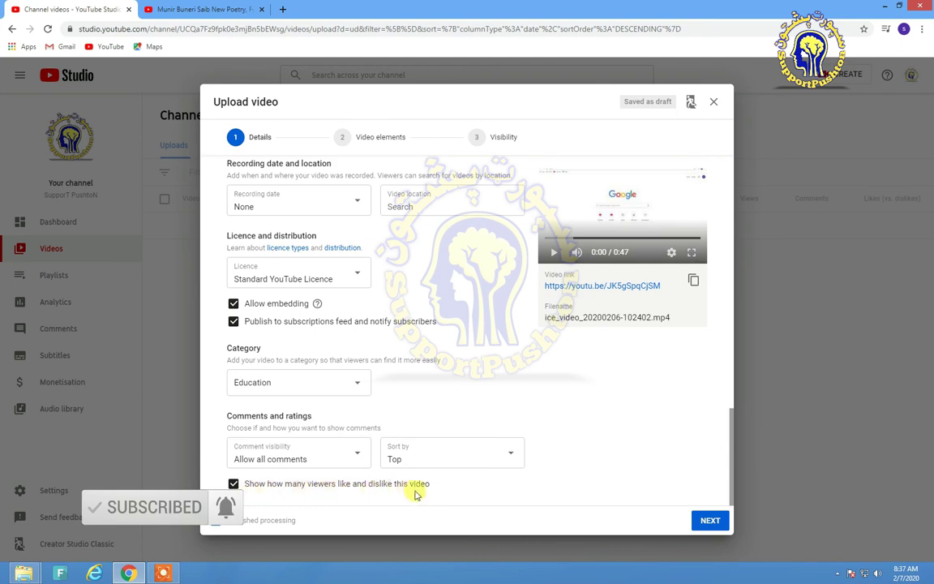
pyautogui.click(198, 9)
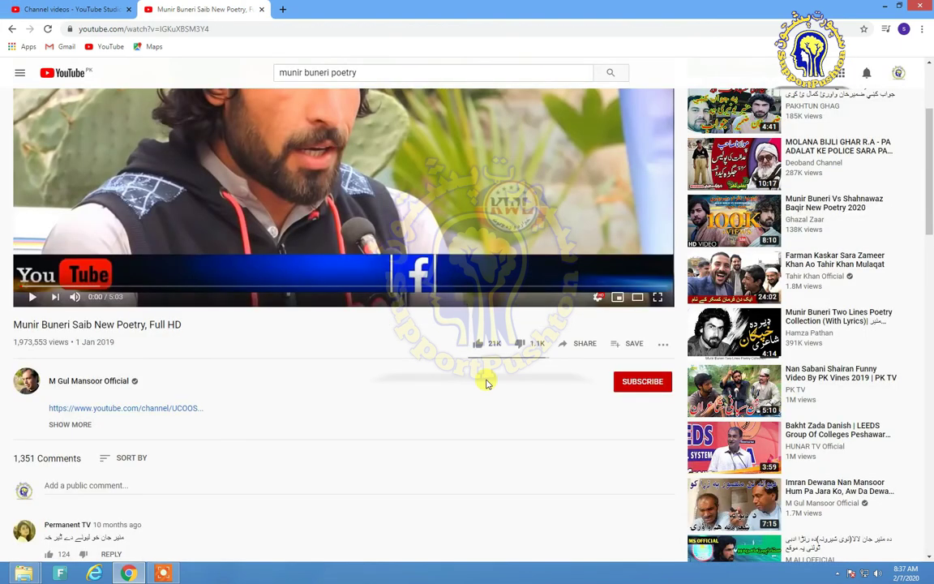
pyautogui.click(97, 7)
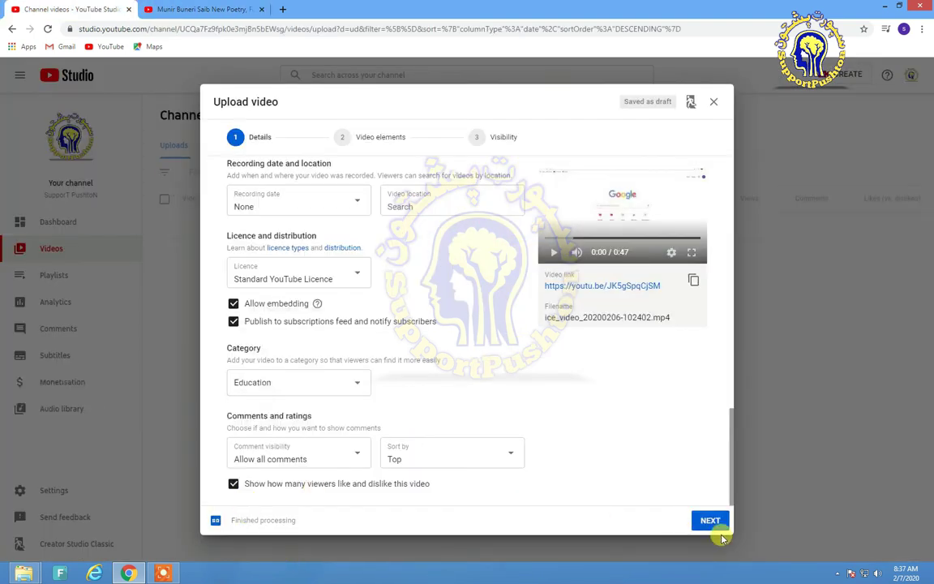
# - Finish the Details page and proceed to Visibility without adding an end screen or cards
pyautogui.scroll(3, 396, 273)
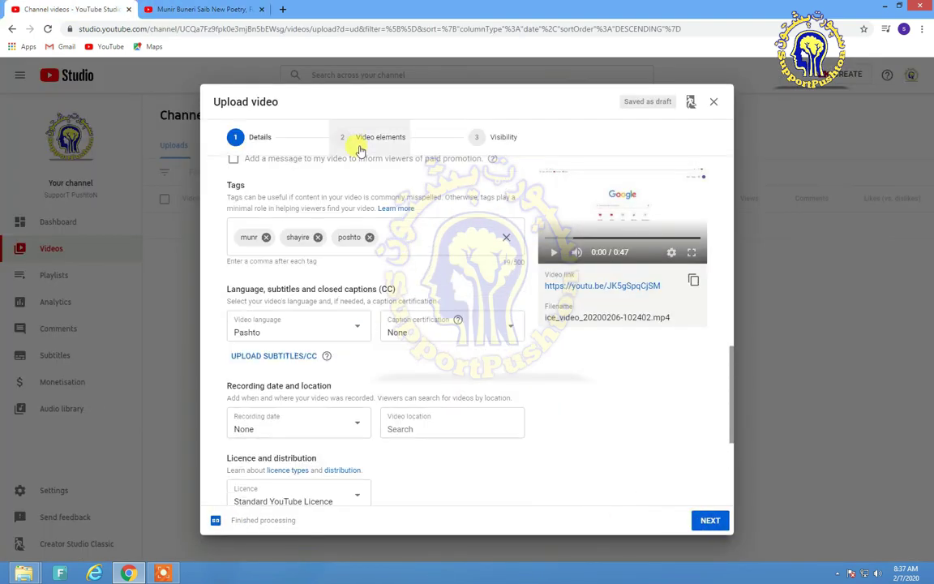
pyautogui.click(705, 520)
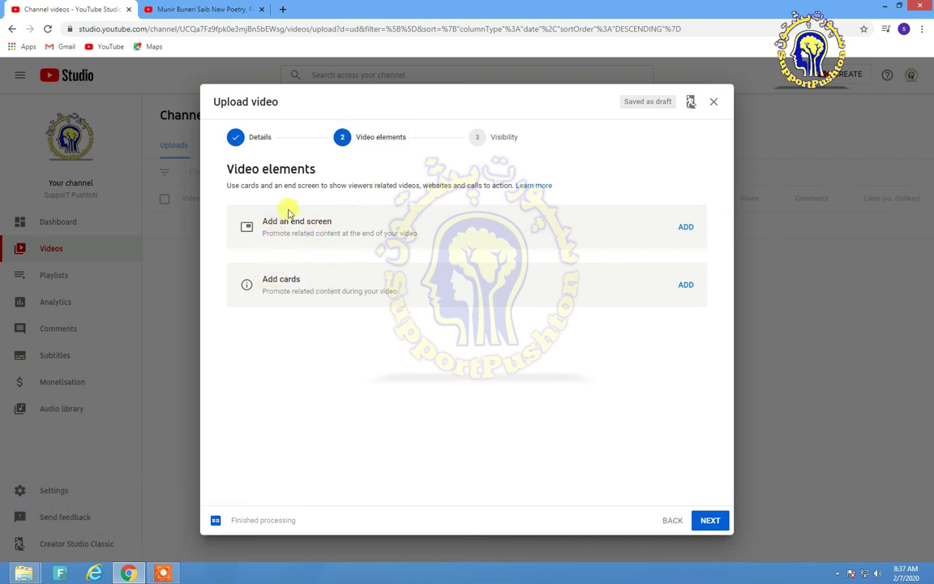
pyautogui.click(710, 521)
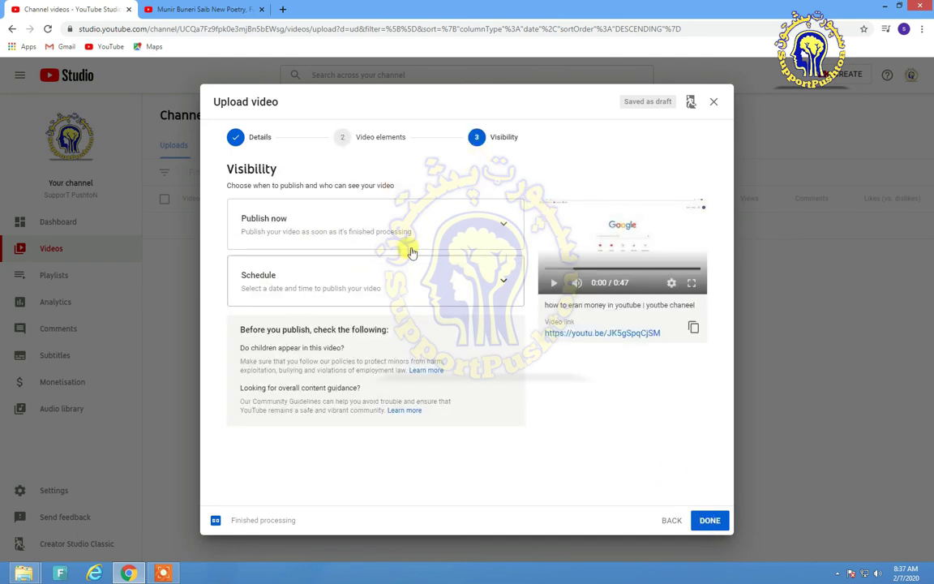
# - Examine the Publish now choices and the Details page, and return to the Visibility stage
pyautogui.click(361, 231)
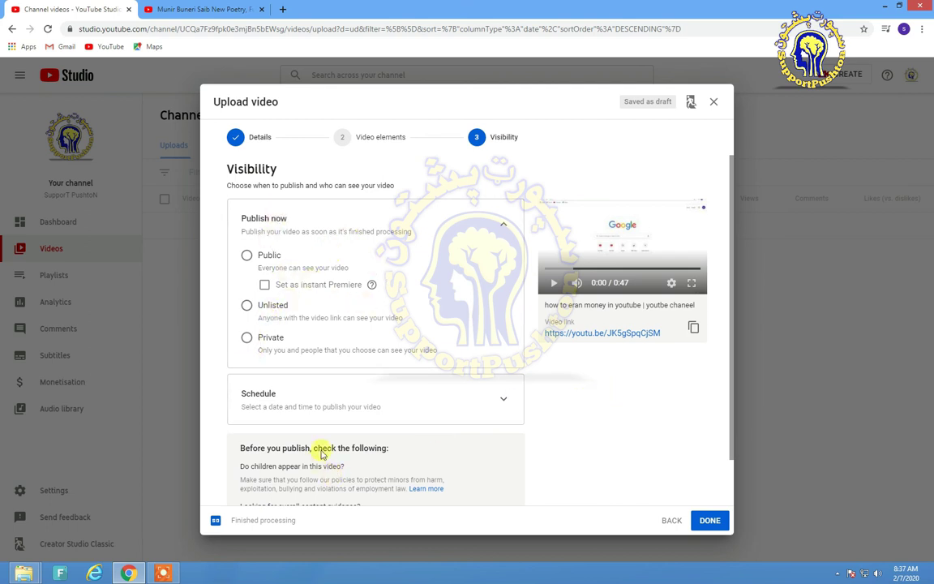
pyautogui.click(266, 140)
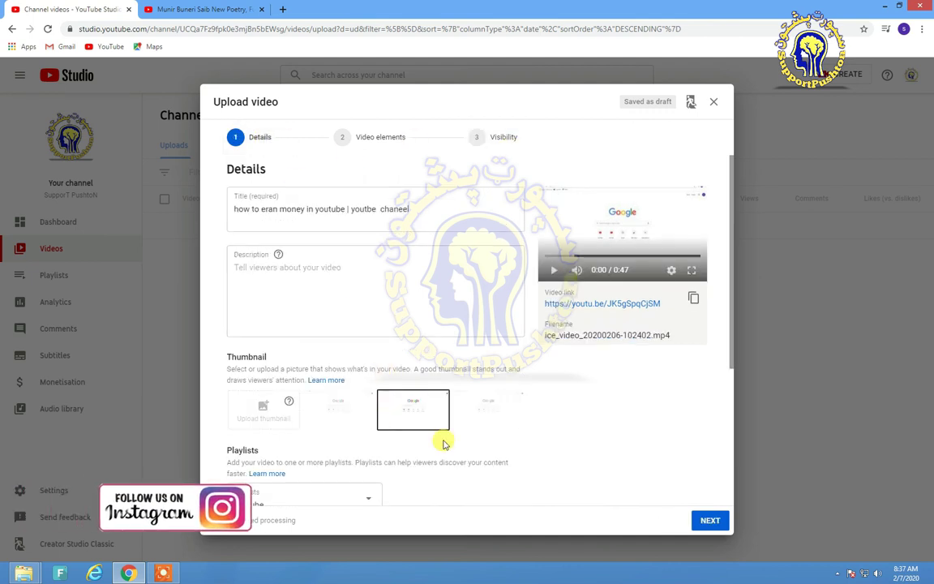
pyautogui.click(718, 520)
pyautogui.click(713, 519)
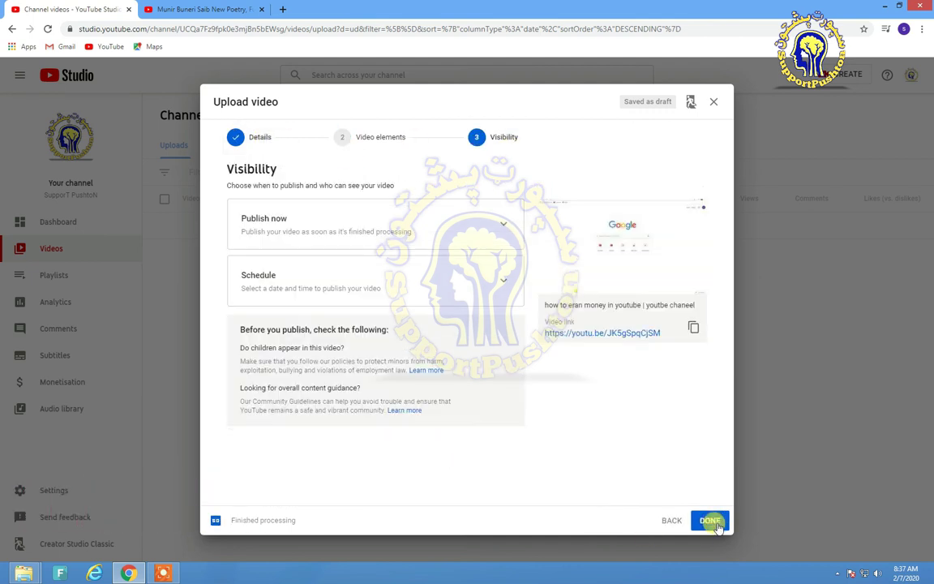
# - Try the Unlisted visibility under Publish now, stop the preview video, and collapse the publishing choices
pyautogui.click(296, 217)
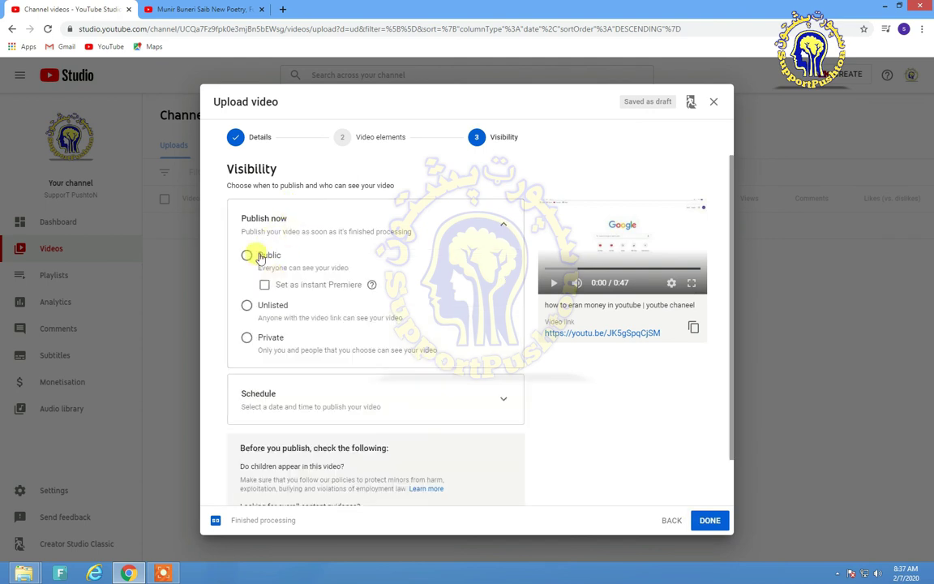
pyautogui.click(248, 305)
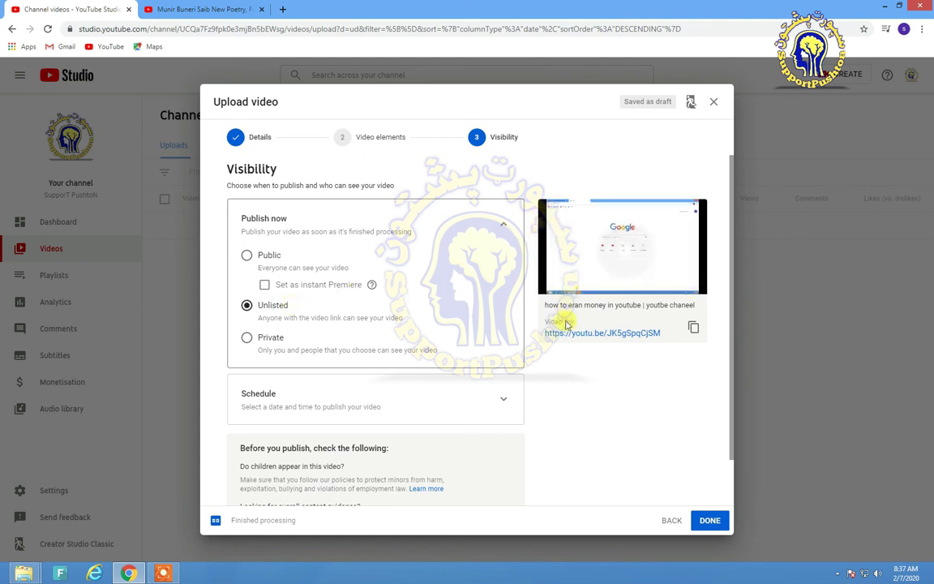
pyautogui.click(553, 282)
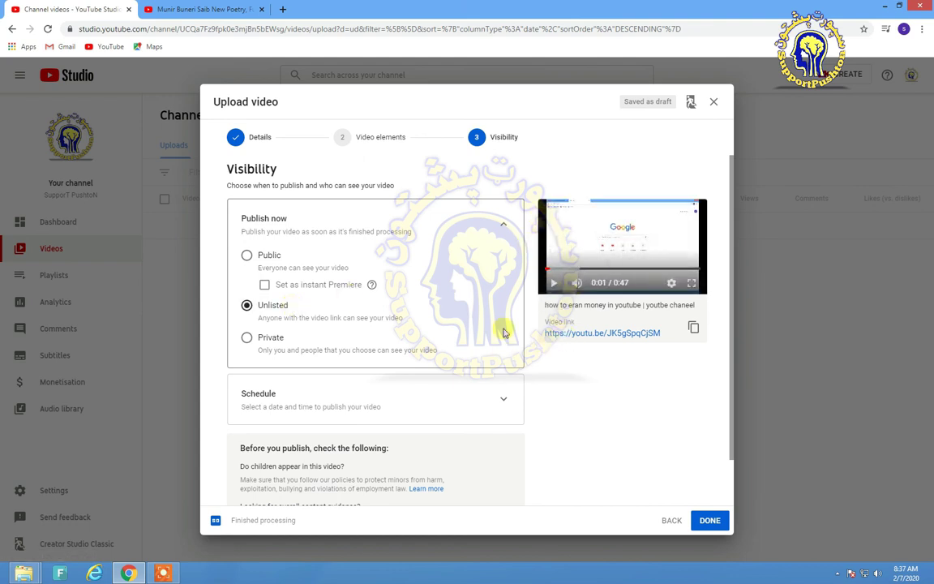
pyautogui.click(500, 224)
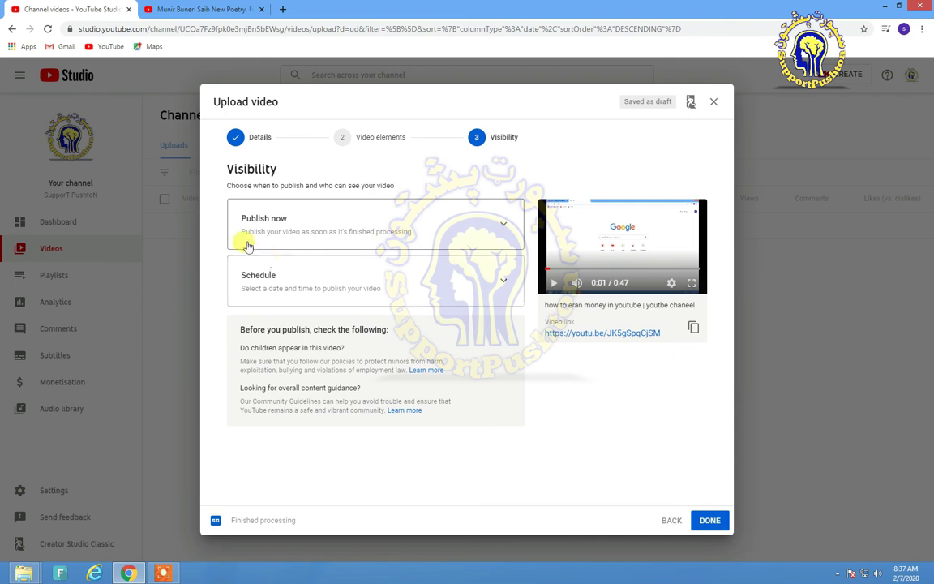
# - Switch to scheduled publishing and review the time zone information and publish times, keeping 8 Feb 2020 at 00:00
pyautogui.click(257, 294)
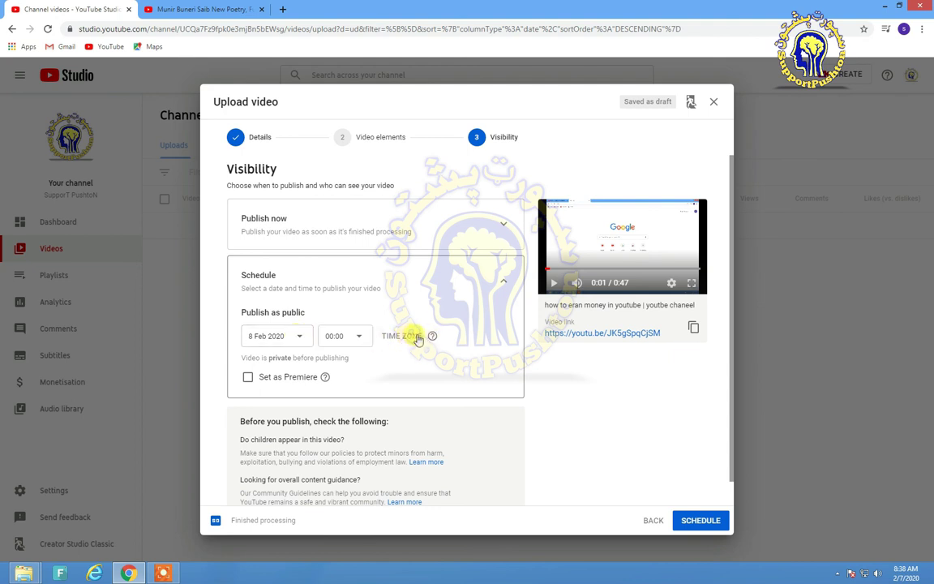
pyautogui.moveTo(433, 336)
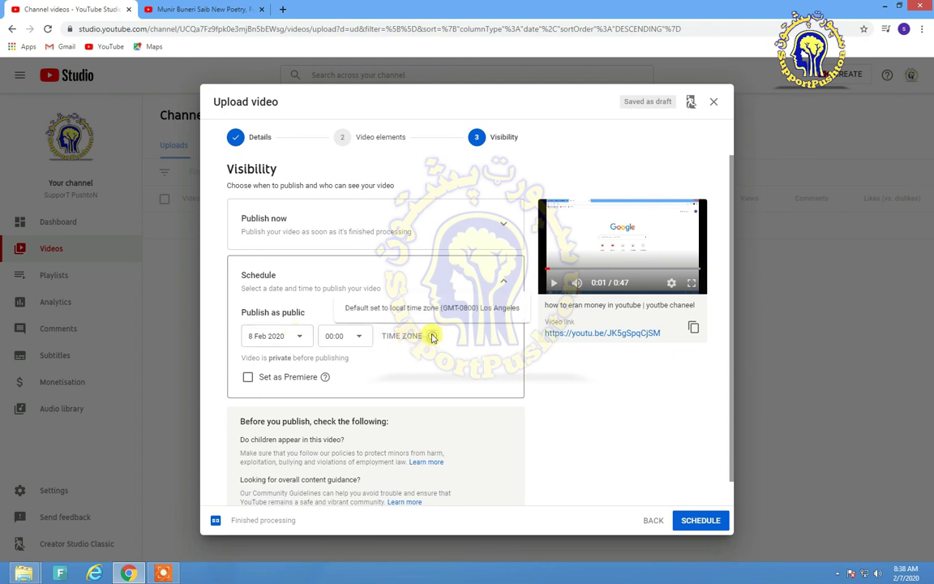
pyautogui.click(362, 339)
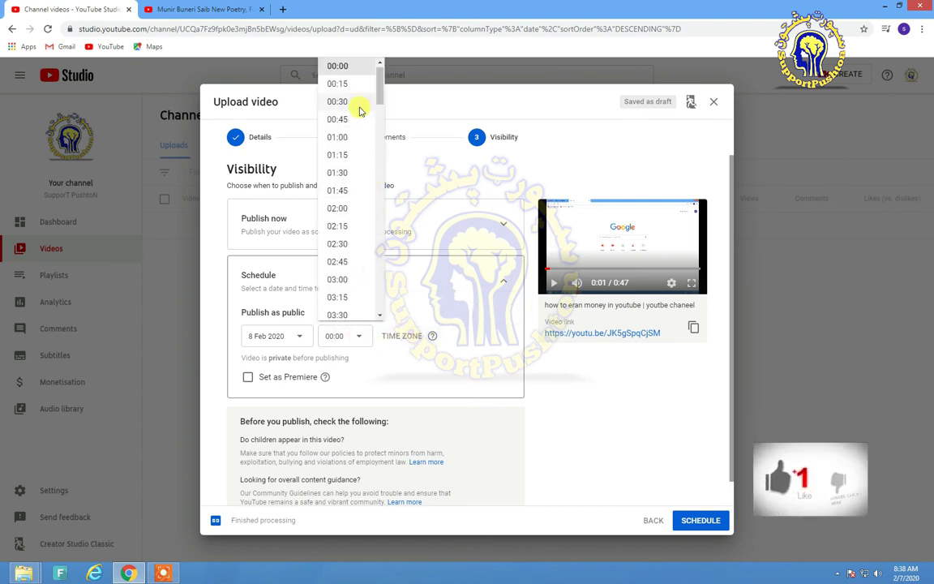
pyautogui.scroll(-10, 358, 233)
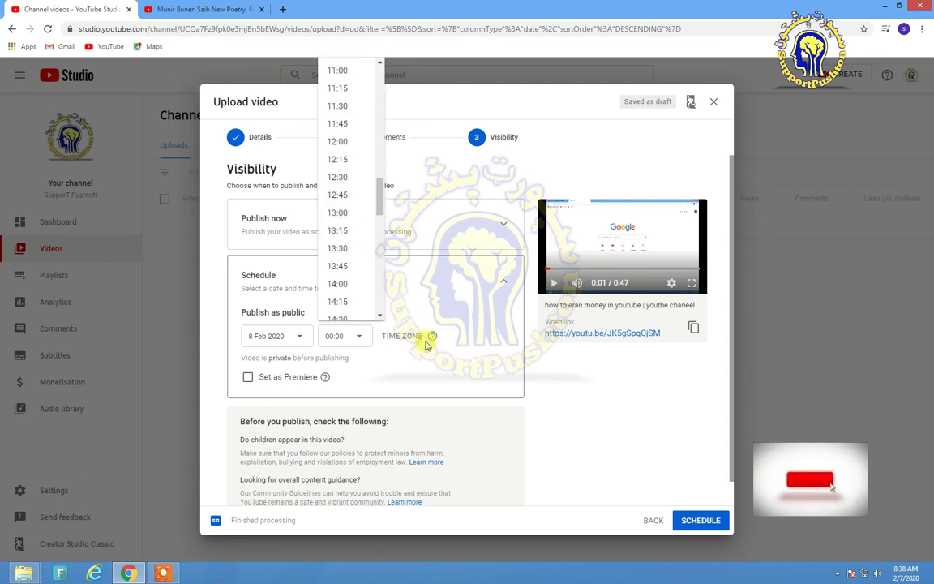
pyautogui.click(421, 381)
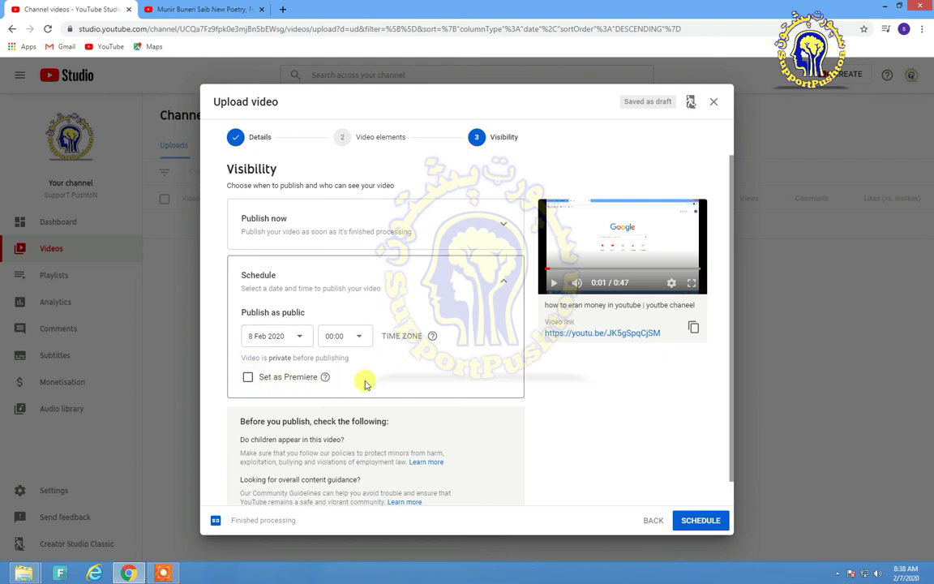
# - Try the Set as Premiere option for the scheduled video and turn it back off
pyautogui.scroll(-1, 365, 381)
pyautogui.click(248, 352)
pyautogui.click(248, 352)
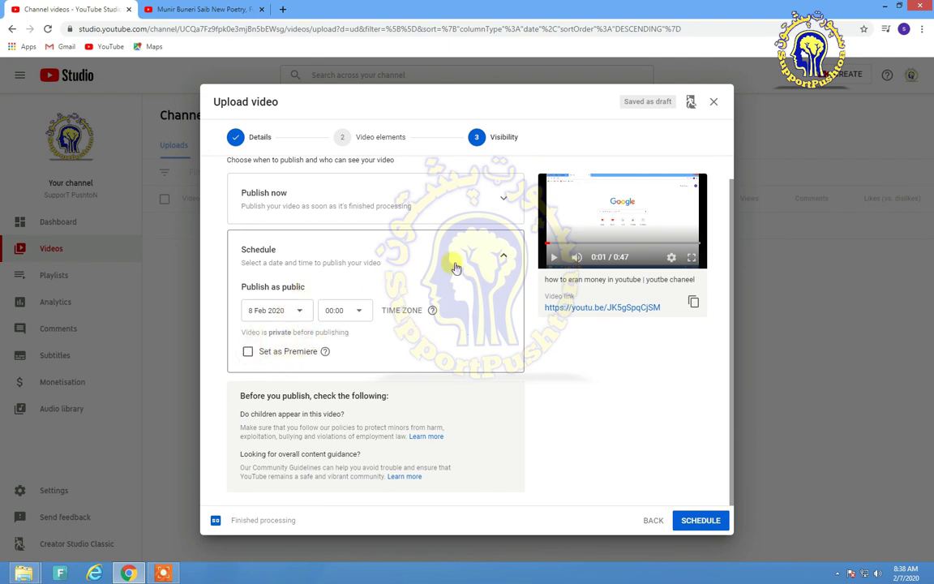
# - Copy the video link and schedule the video to go public on 8 Feb 2020 at 00:00, closing the confirmation
pyautogui.click(502, 256)
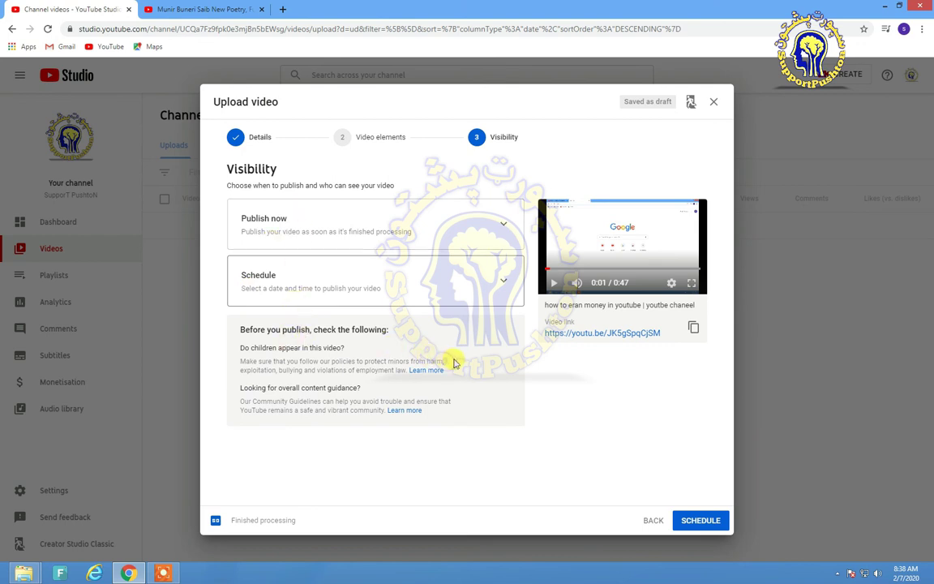
pyautogui.click(694, 326)
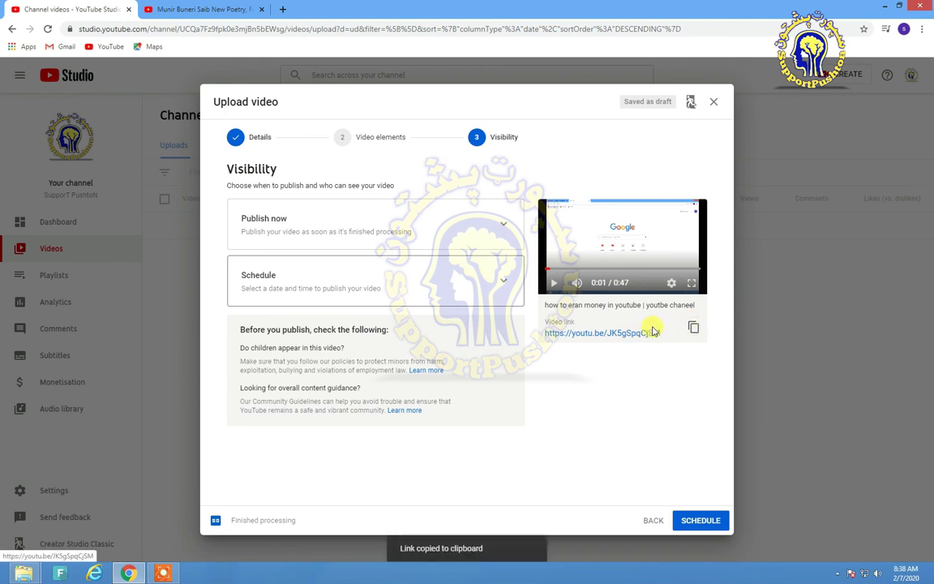
pyautogui.click(693, 522)
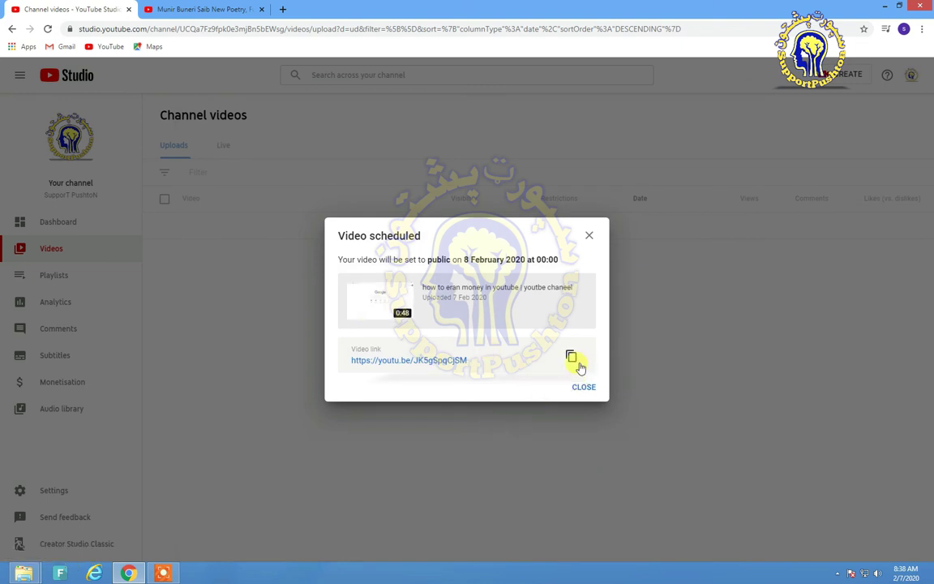
pyautogui.click(581, 385)
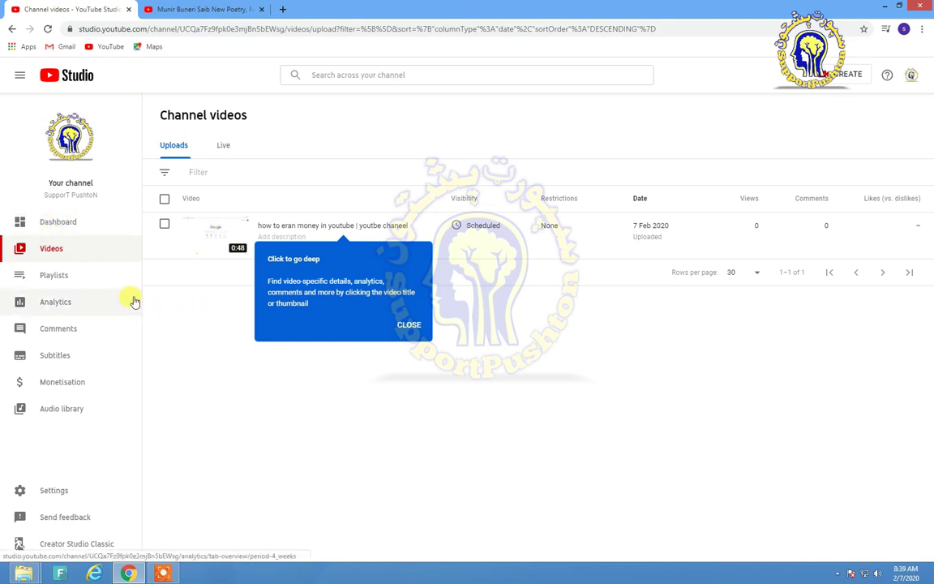
# - Dismiss the introductory tip and examine the uploaded video's available actions and scheduled visibility details in the channel's video list
pyautogui.click(408, 326)
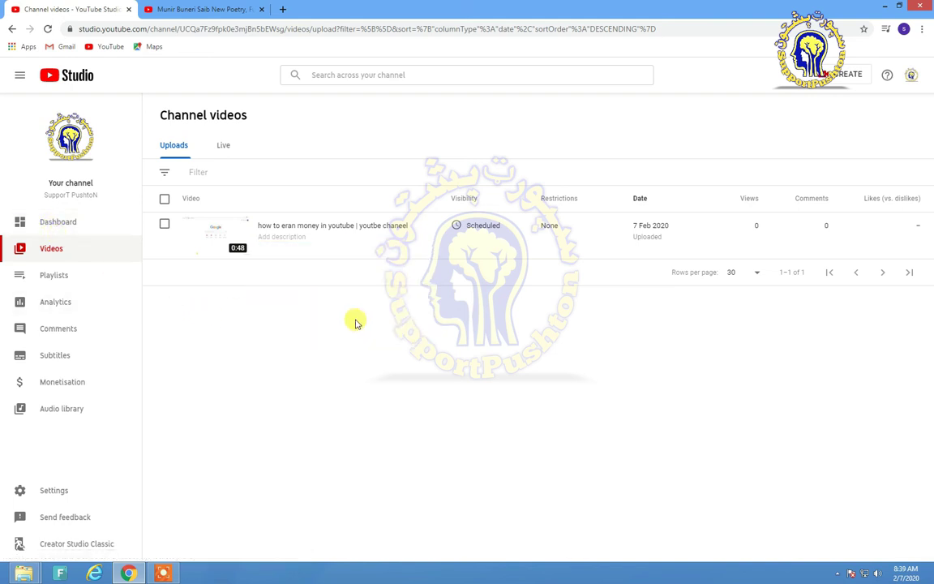
pyautogui.moveTo(283, 243)
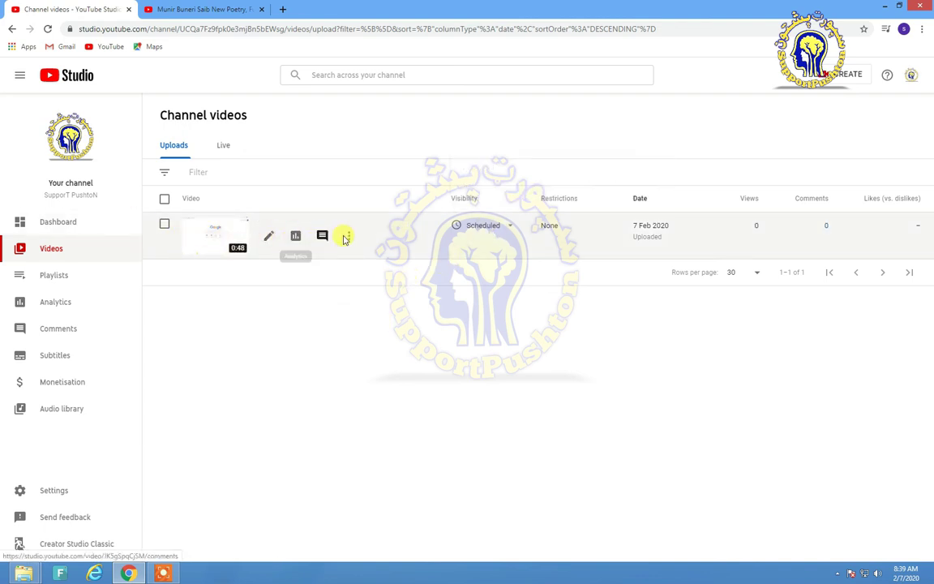
pyautogui.moveTo(451, 238)
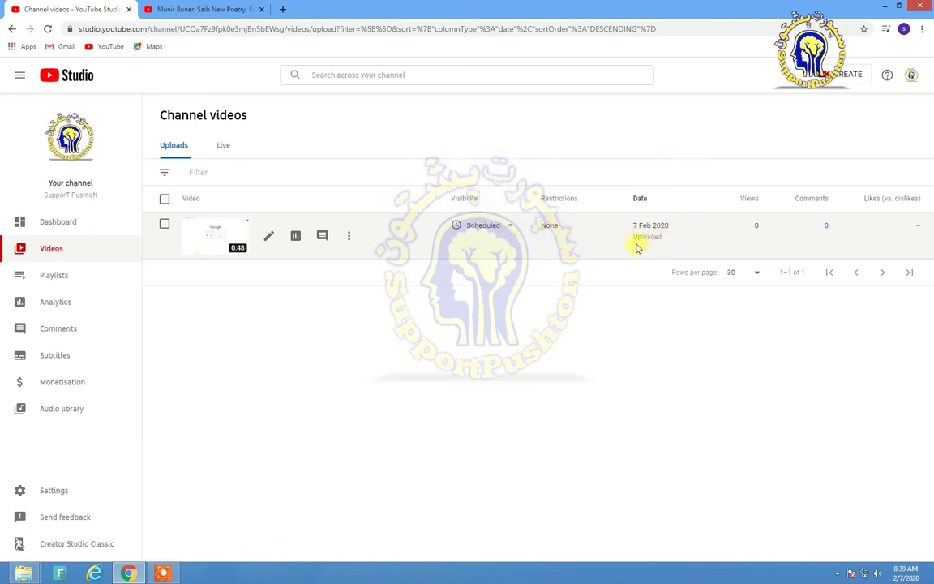
pyautogui.moveTo(529, 248)
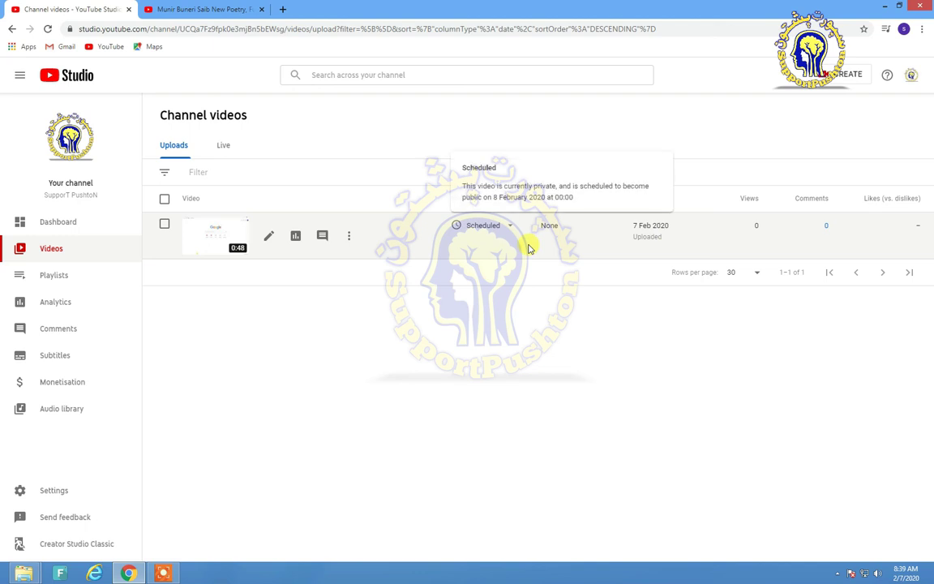